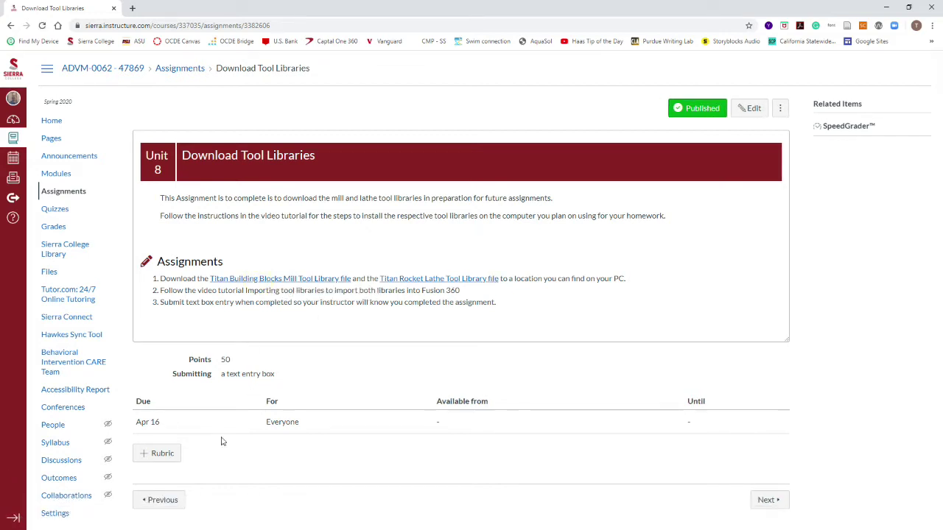
Step: Download the Titan Rocket lathe tool library file from the Download Tool Libraries assignment
{"action": "left_click", "coordinate": [423, 280]}
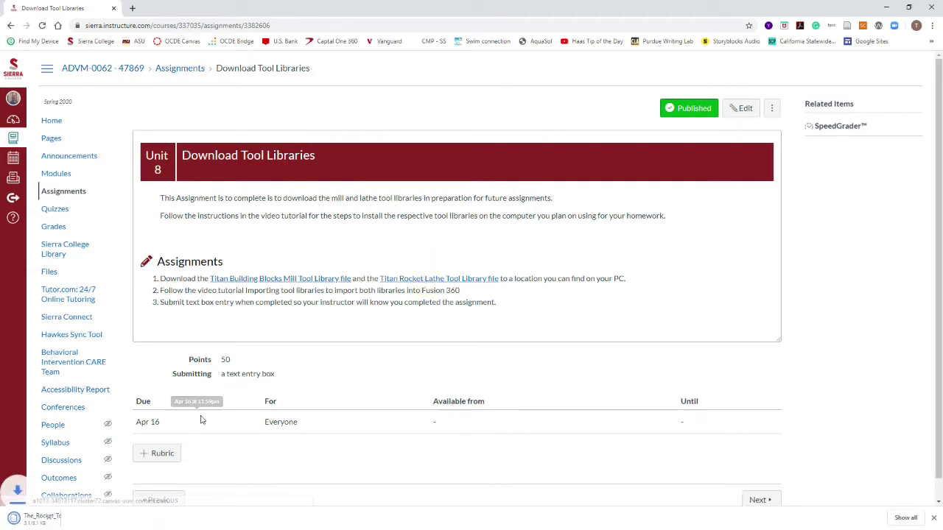
Step: Show the downloaded Rocket tool library file in its Downloads folder
{"action": "right_click", "coordinate": [52, 518]}
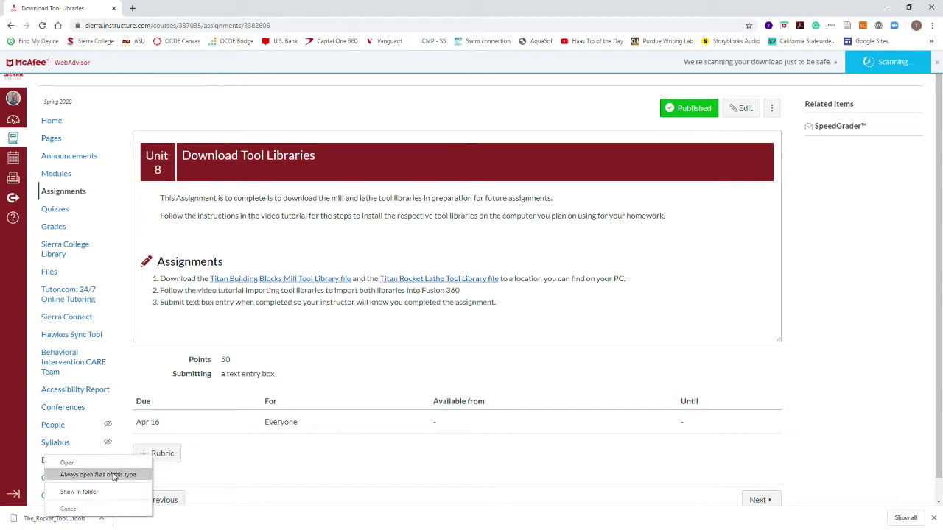
{"action": "left_click", "coordinate": [93, 492]}
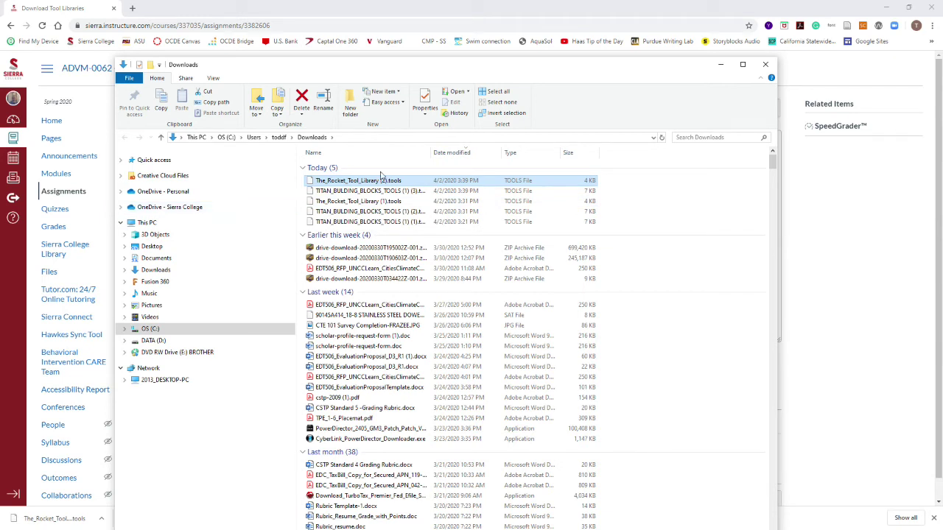
Step: Minimize Explorer, switch the untitled design to the Manufacture workspace and open the Manage menu
{"action": "left_click", "coordinate": [721, 65]}
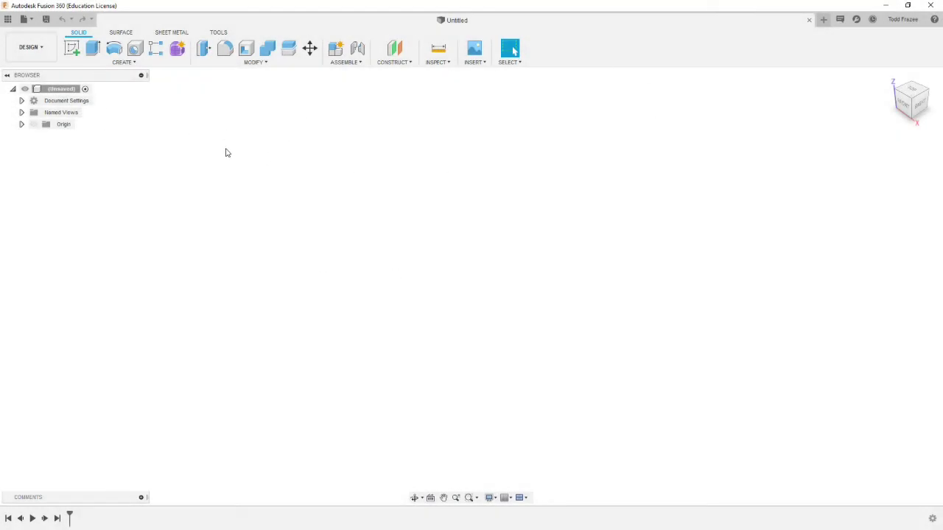
{"action": "left_click", "coordinate": [41, 49]}
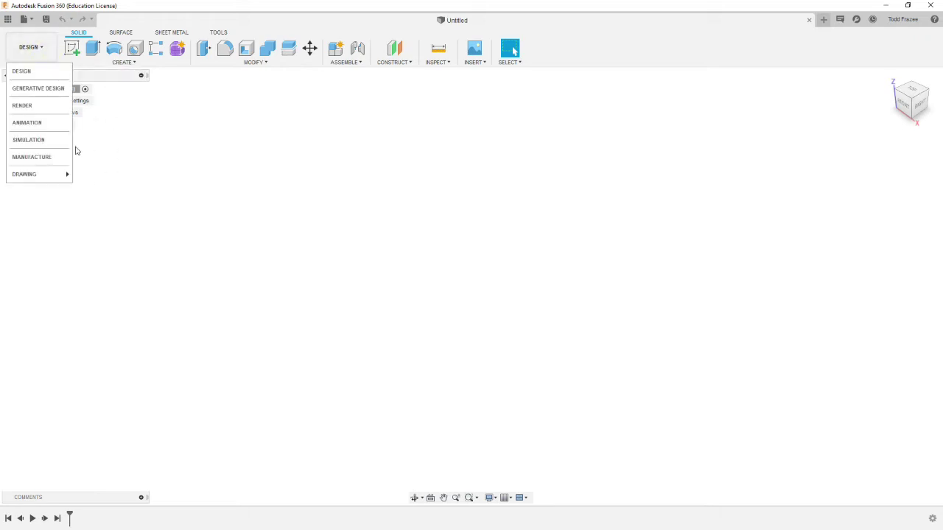
{"action": "left_click", "coordinate": [33, 157]}
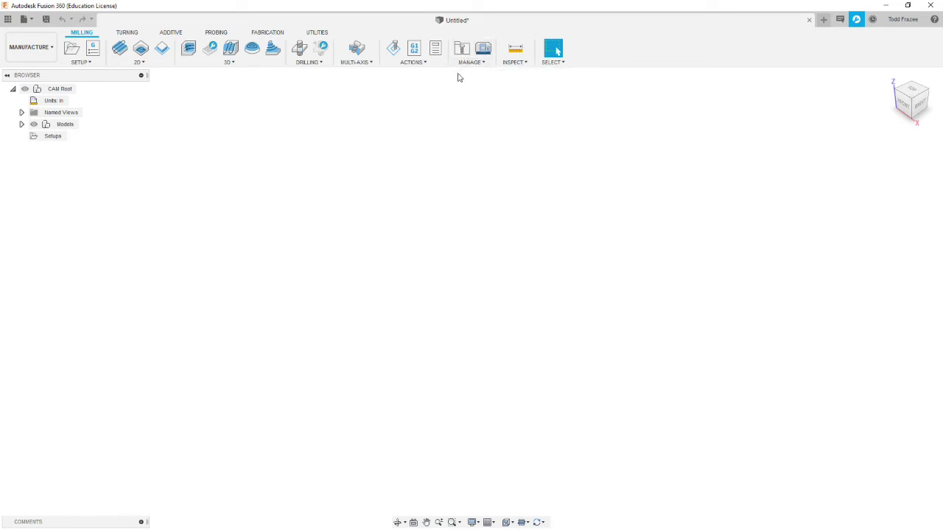
{"action": "left_click", "coordinate": [483, 64]}
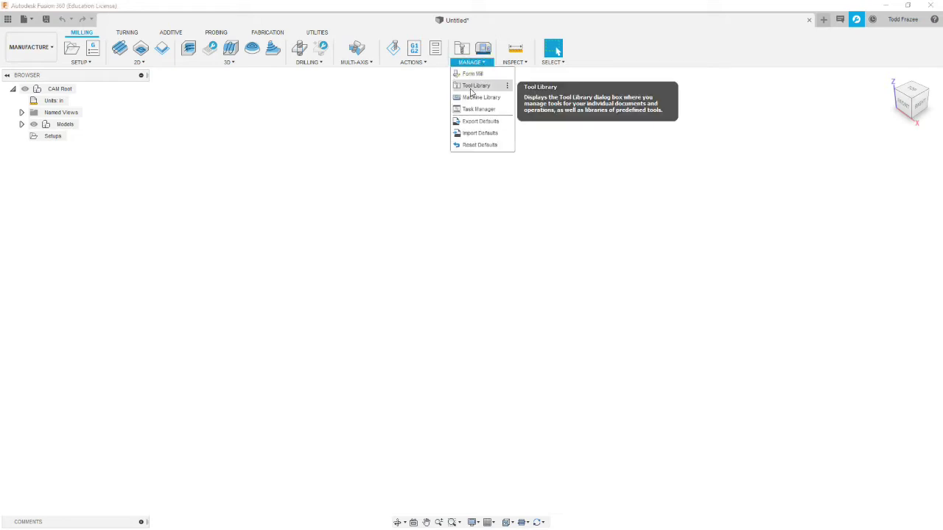
Step: Import TITAN_BUILDING_BLOCKS_TOOLS (1) (3).tools from Downloads into the Local tool libraries
{"action": "left_click", "coordinate": [471, 90]}
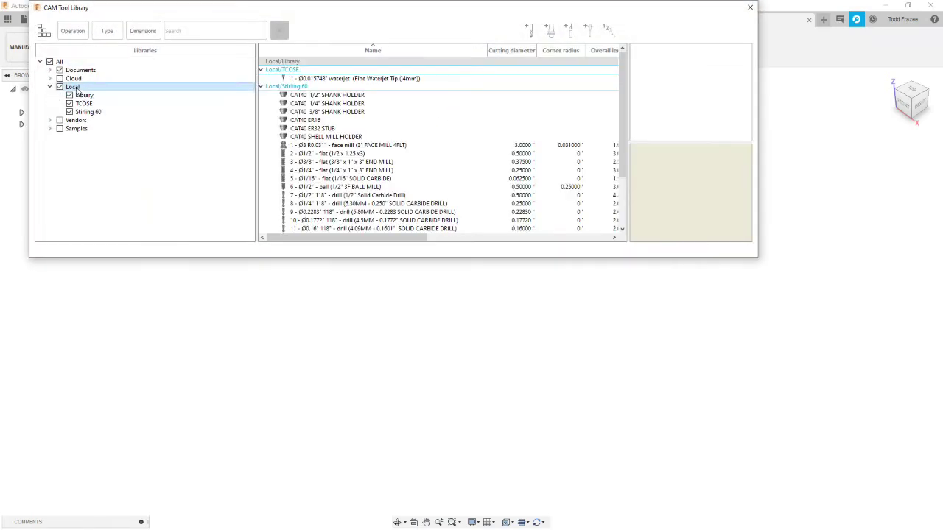
{"action": "right_click", "coordinate": [78, 88]}
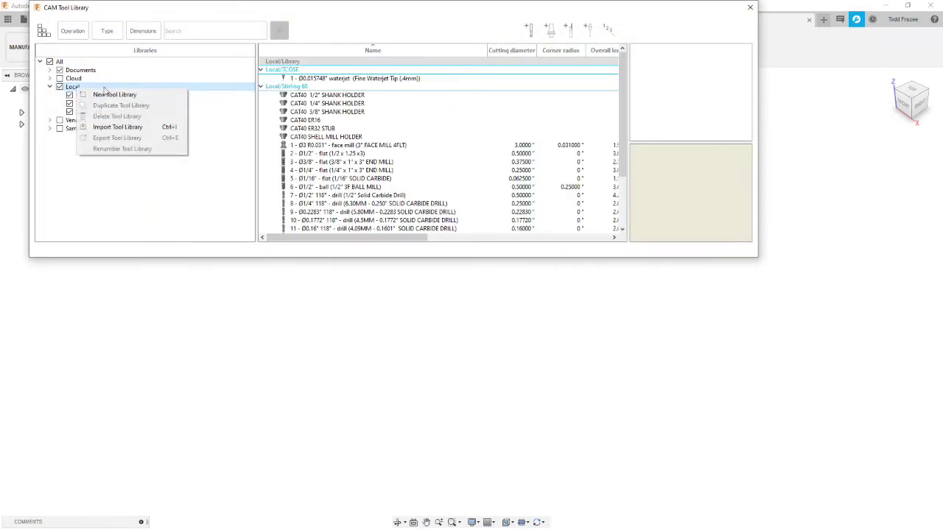
{"action": "left_click", "coordinate": [120, 128]}
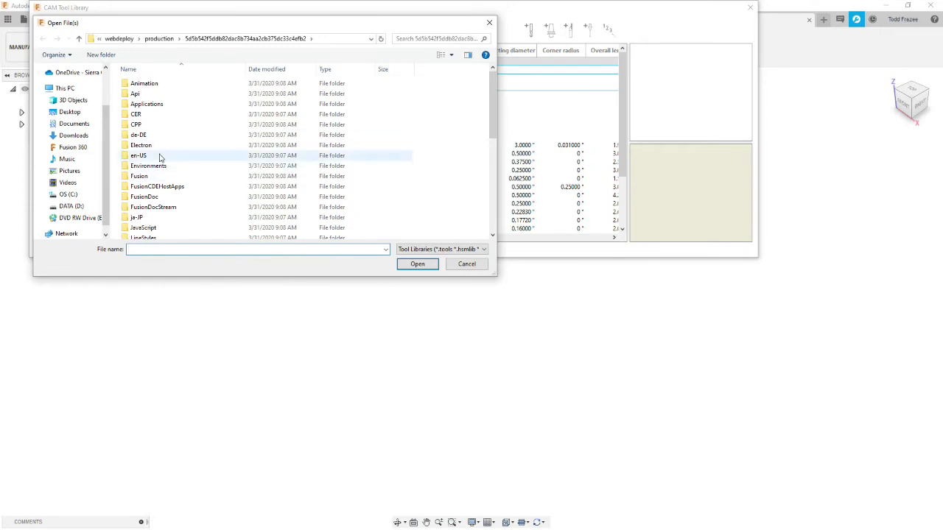
{"action": "left_click", "coordinate": [73, 135]}
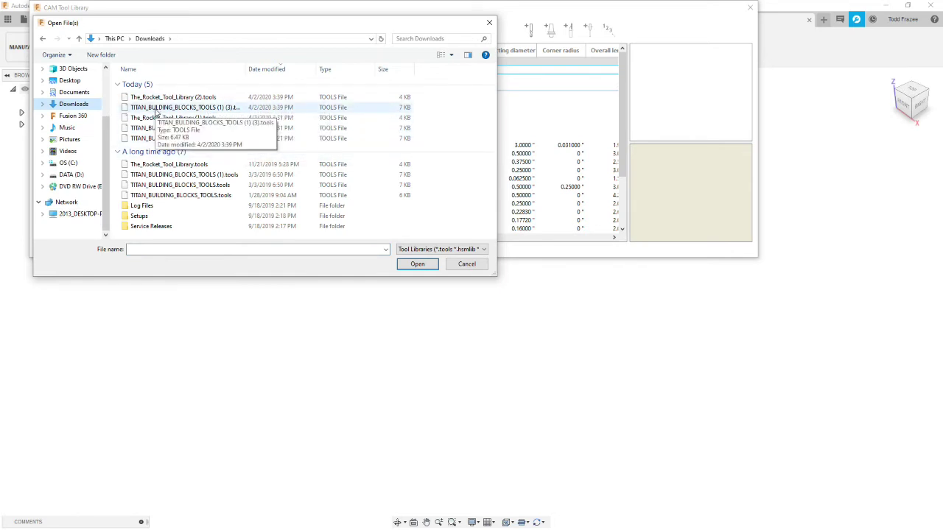
{"action": "left_click", "coordinate": [155, 108]}
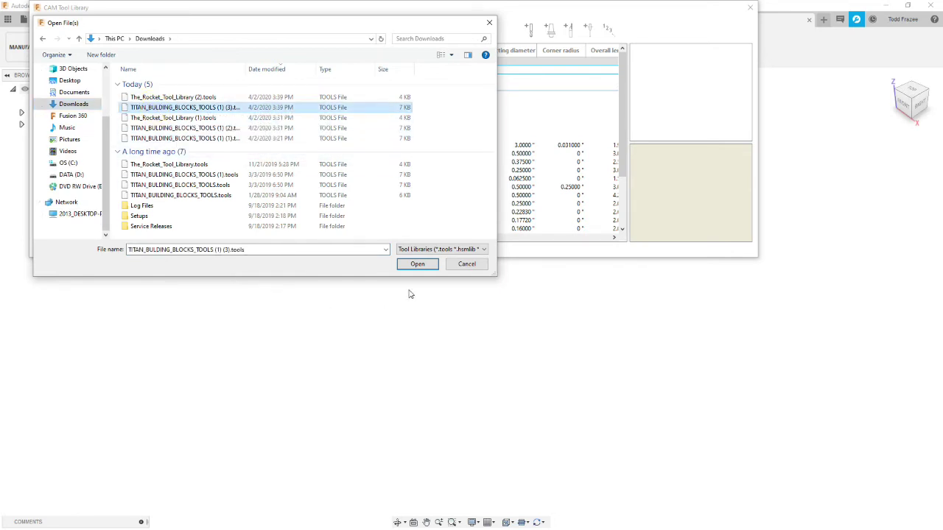
{"action": "left_click", "coordinate": [417, 264]}
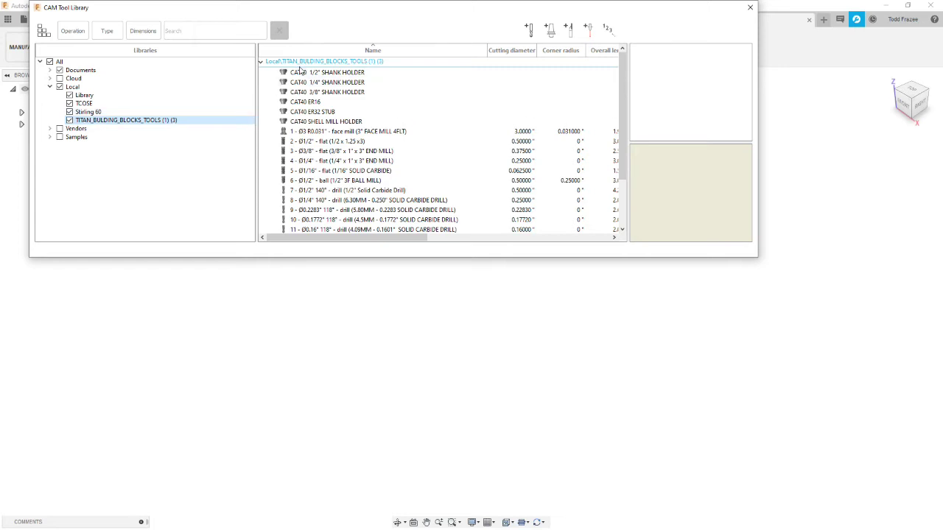
Step: Show the tools of all Local libraries and bring up the Local library options
{"action": "scroll", "coordinate": [317, 168], "scroll_direction": "down", "scroll_amount": 2}
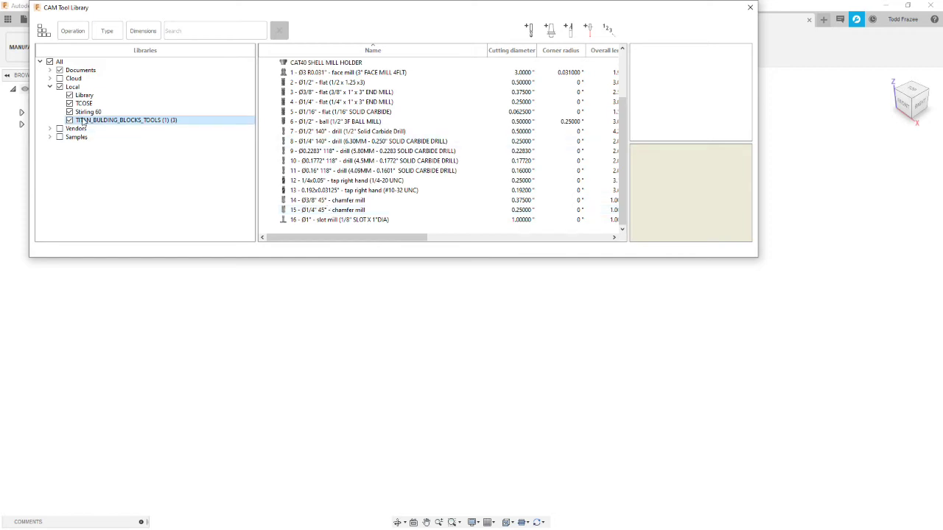
{"action": "left_click", "coordinate": [76, 87]}
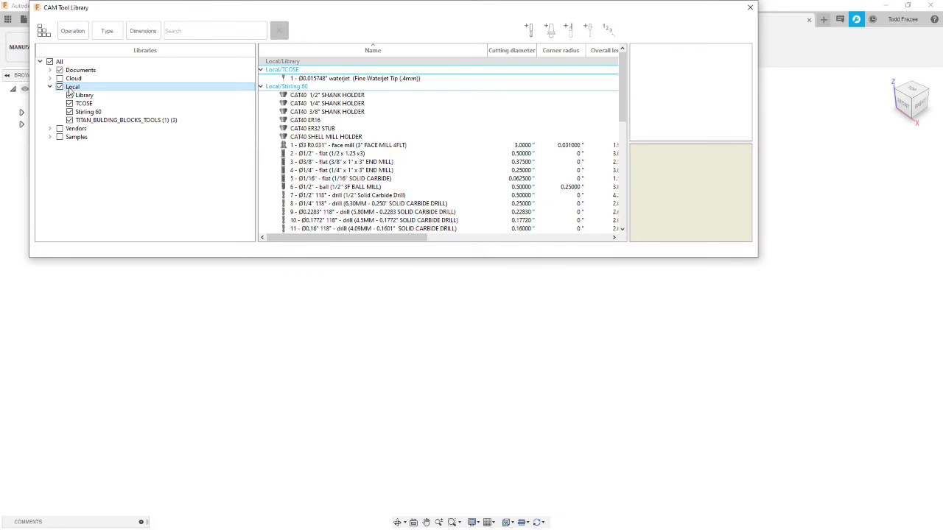
{"action": "right_click", "coordinate": [70, 91]}
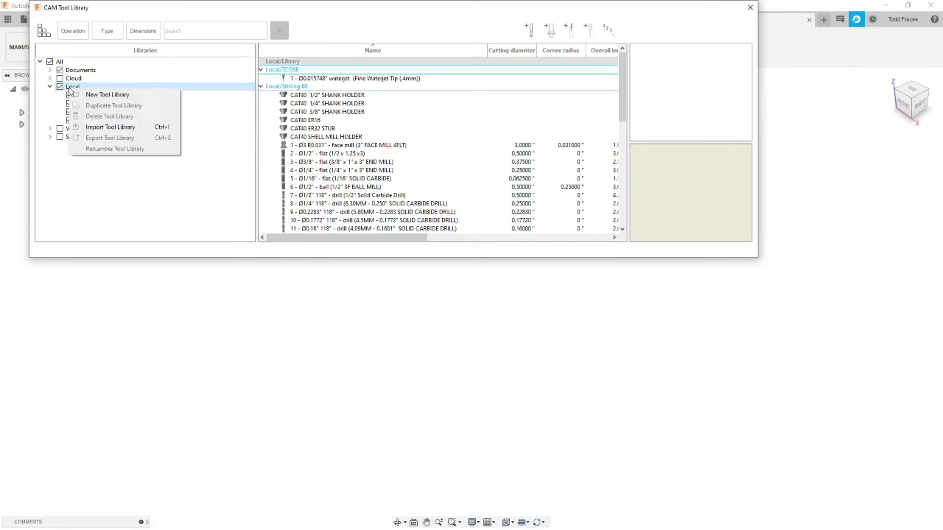
Step: Import The_Rocket_Tool_Library (2).tools from Downloads as a Local library
{"action": "left_click", "coordinate": [118, 127]}
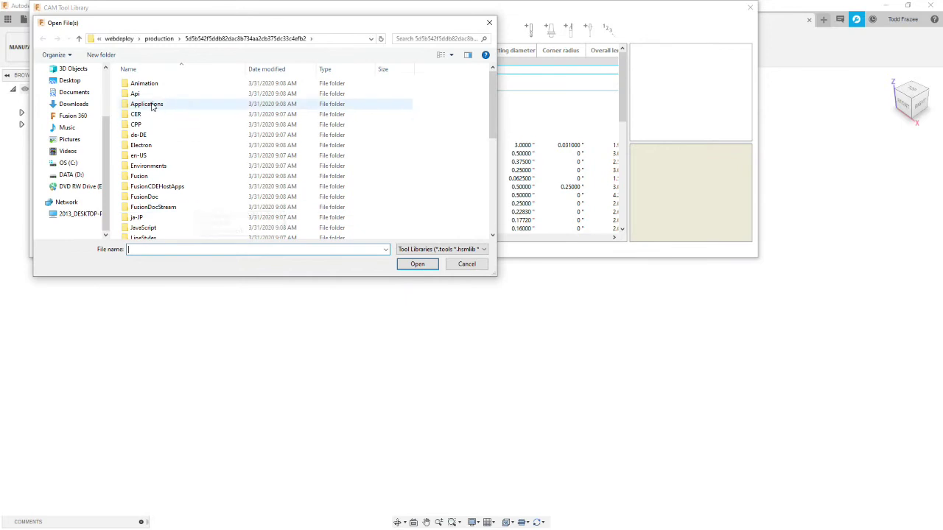
{"action": "left_click", "coordinate": [72, 104]}
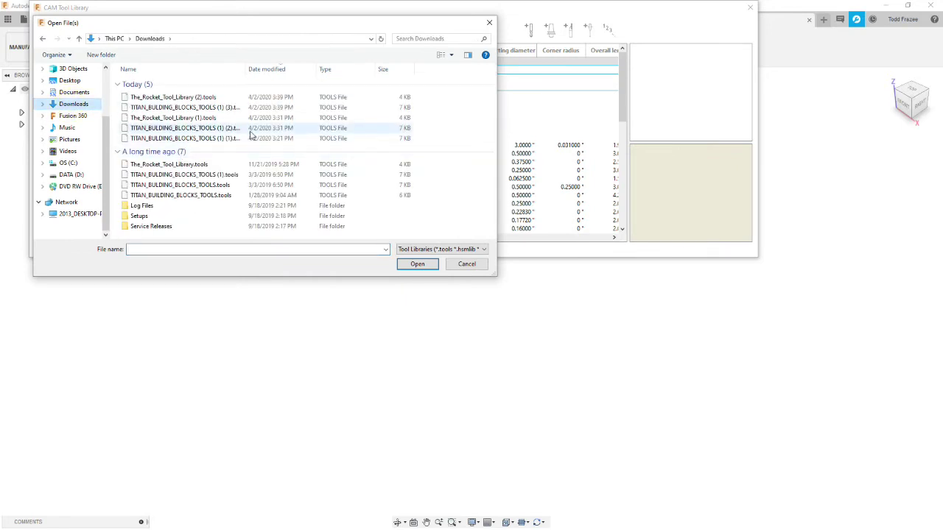
{"action": "left_click", "coordinate": [169, 97]}
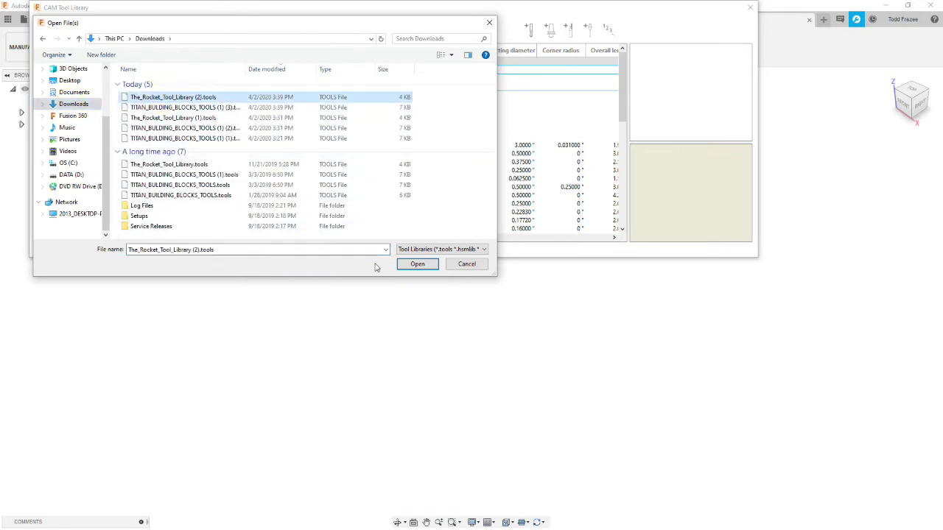
{"action": "left_click", "coordinate": [418, 264]}
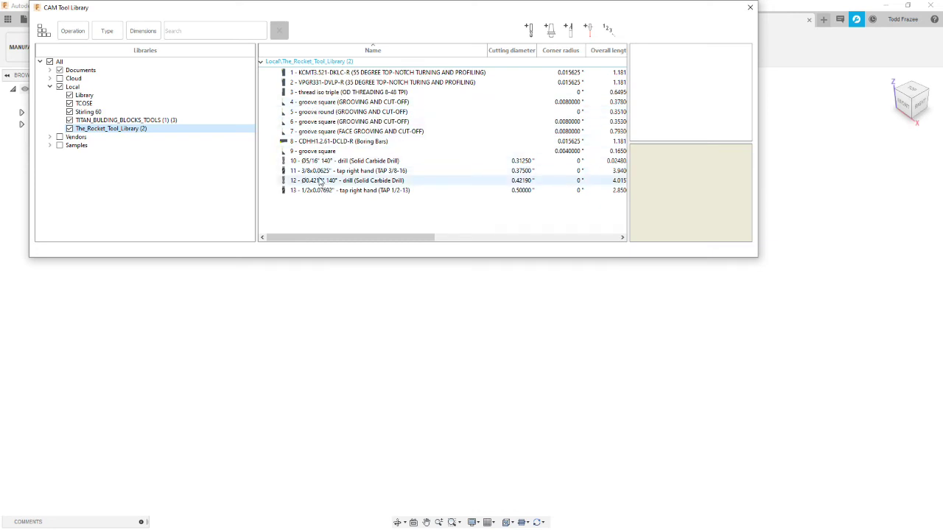
{"action": "left_click", "coordinate": [317, 111]}
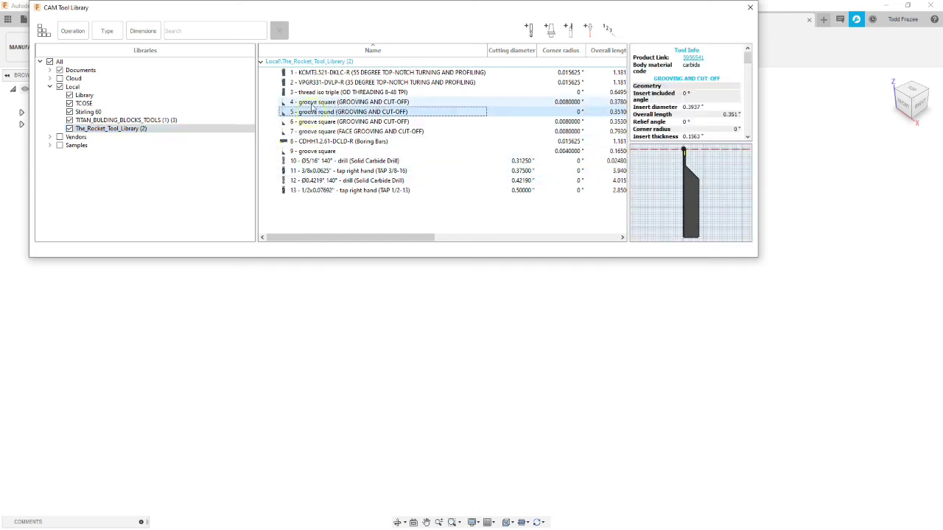
{"action": "left_click", "coordinate": [315, 101]}
{"action": "left_click", "coordinate": [313, 94]}
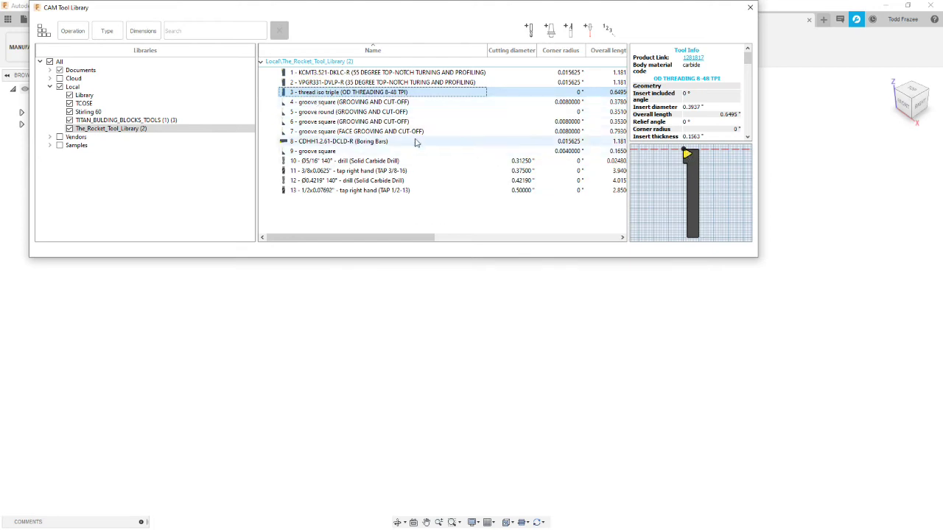
{"action": "left_click", "coordinate": [331, 84]}
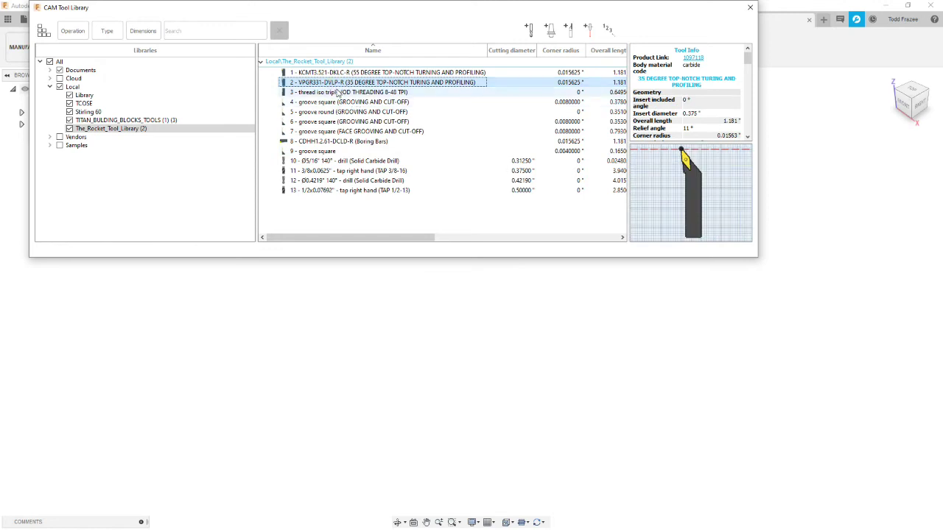
{"action": "left_click", "coordinate": [324, 72]}
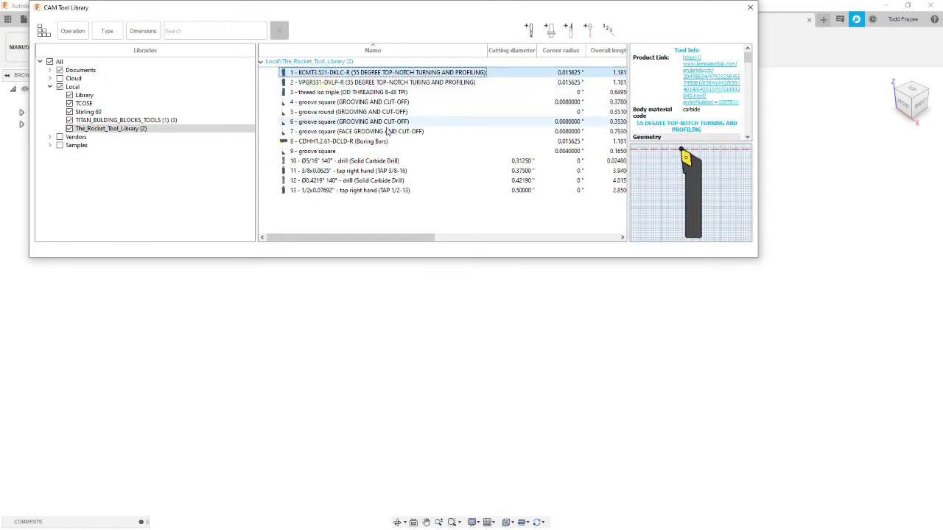
{"action": "left_click", "coordinate": [354, 102]}
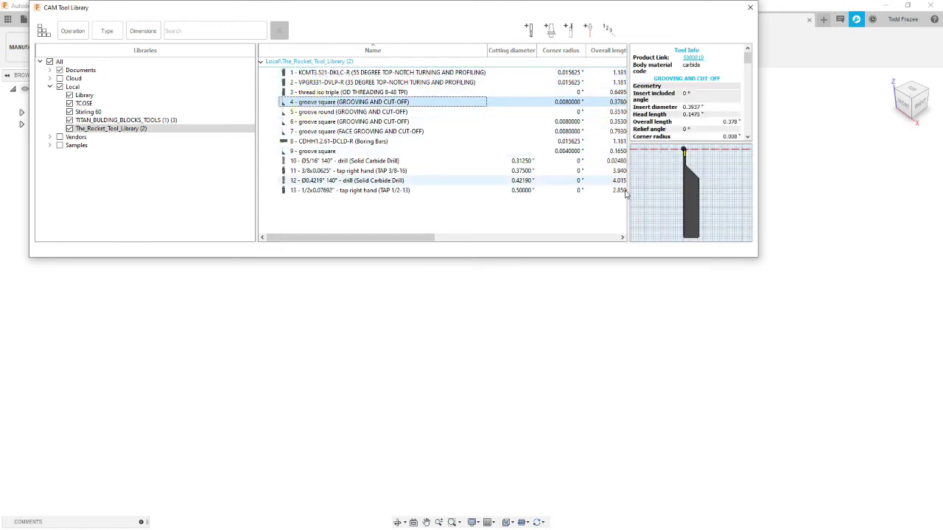
{"action": "left_click", "coordinate": [147, 120]}
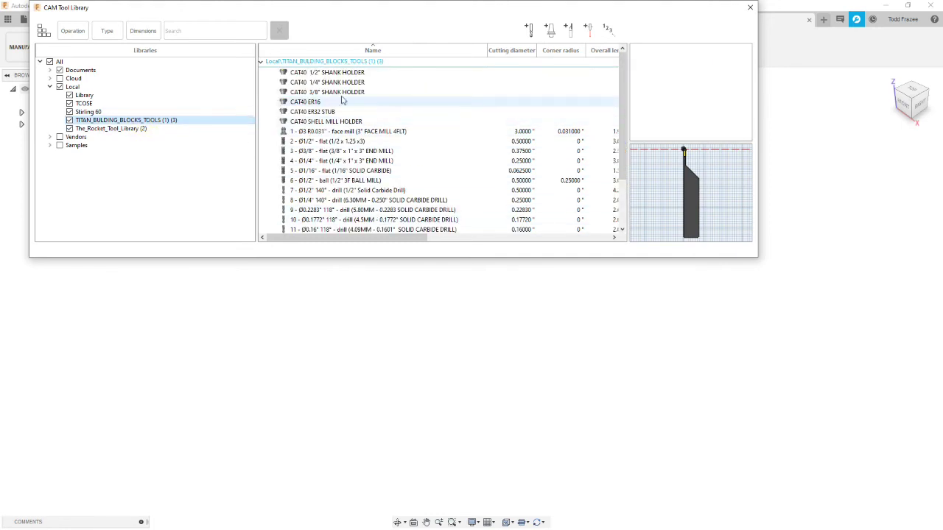
{"action": "left_click", "coordinate": [360, 151]}
{"action": "left_click", "coordinate": [343, 180]}
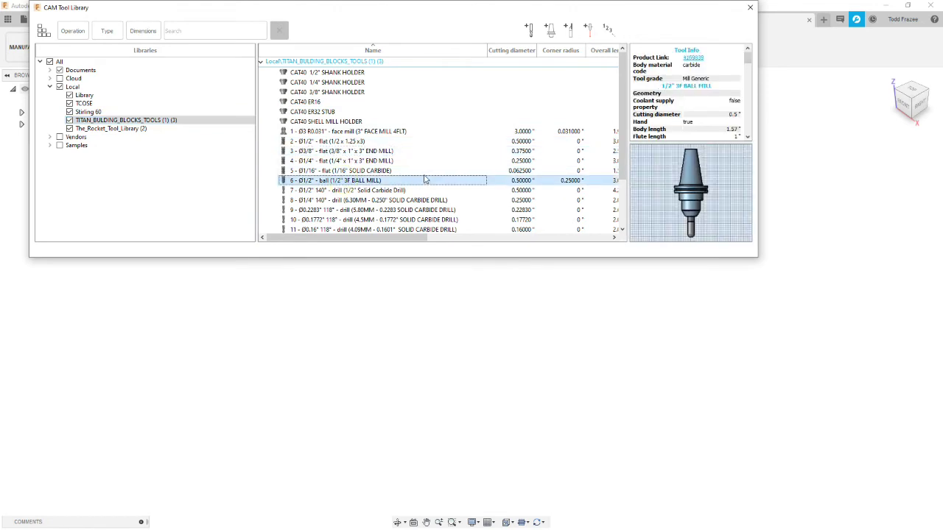
{"action": "left_click", "coordinate": [351, 191]}
{"action": "scroll", "coordinate": [350, 197], "scroll_direction": "down", "scroll_amount": 2}
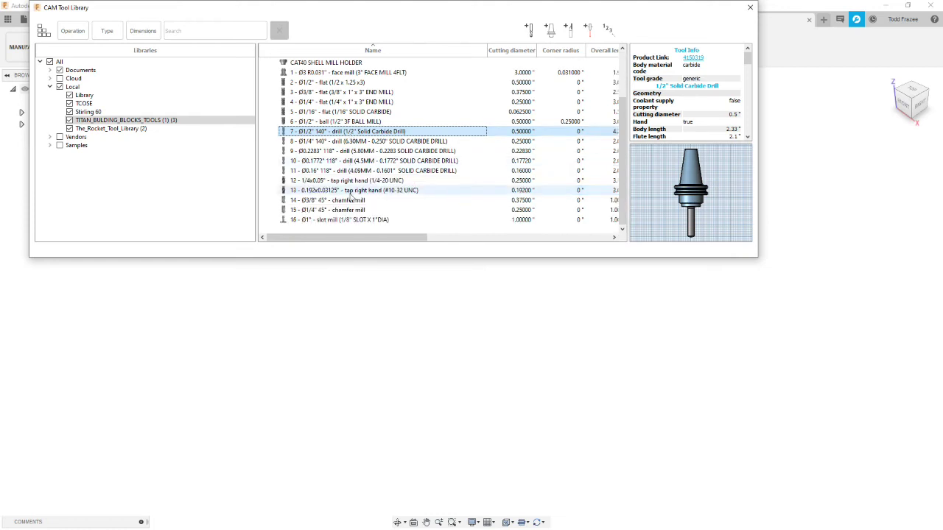
{"action": "left_click", "coordinate": [351, 170]}
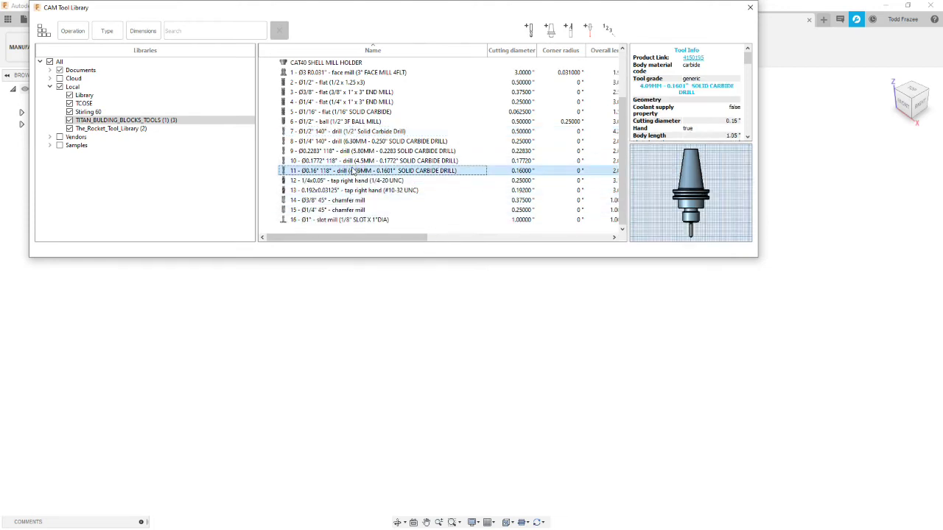
{"action": "left_click", "coordinate": [359, 181]}
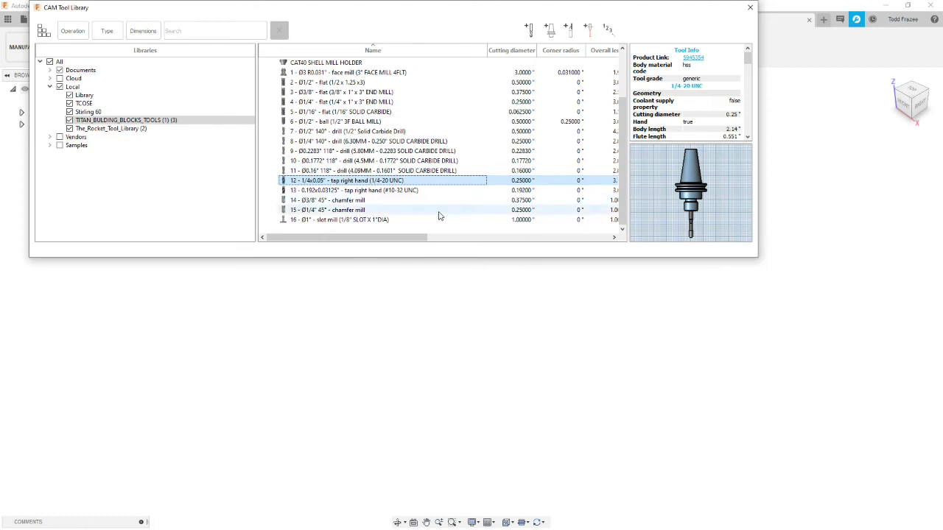
{"action": "left_click", "coordinate": [323, 201]}
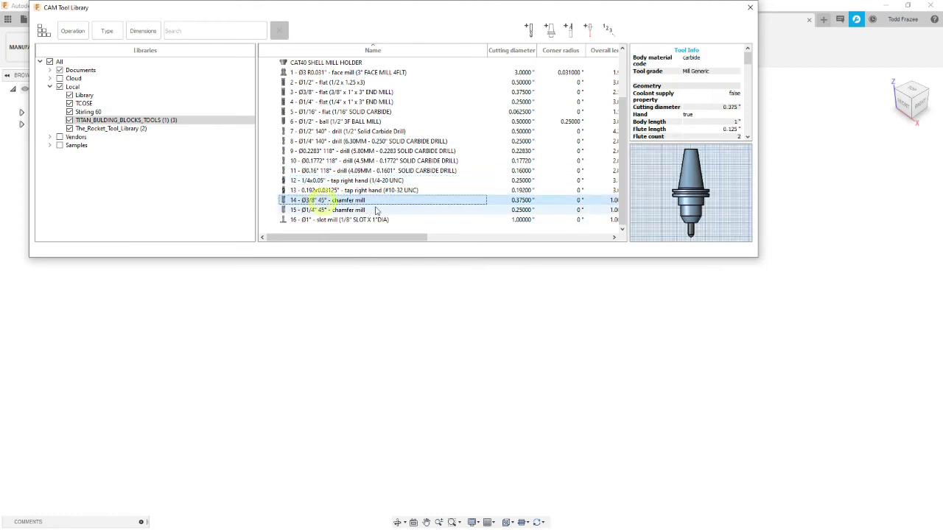
{"action": "left_click", "coordinate": [333, 220]}
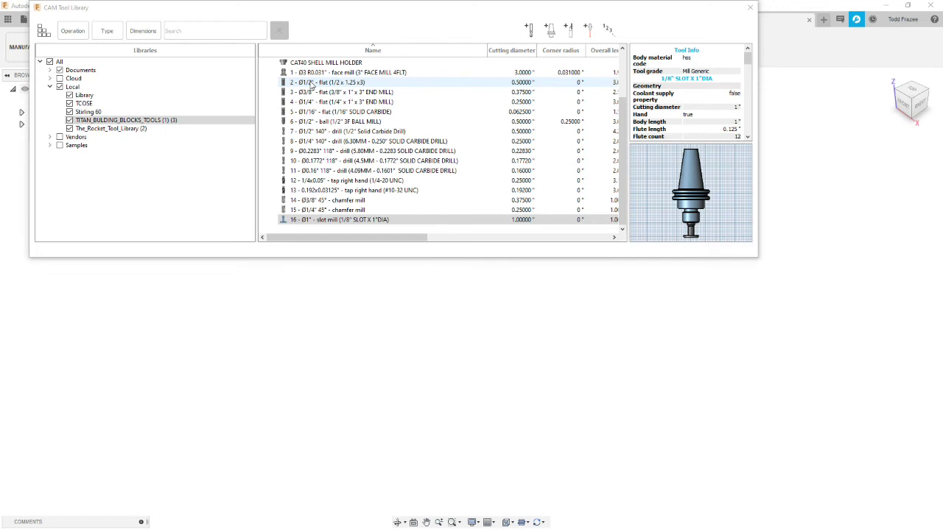
{"action": "right_click", "coordinate": [312, 86]}
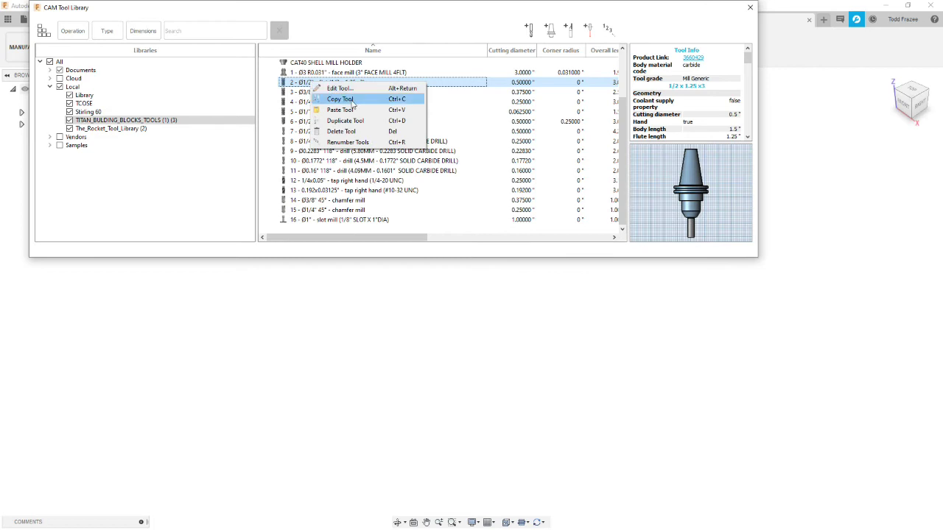
Step: Paste the Titan 1/2 inch flat and 1/4 inch flat end mill into TCOSE
{"action": "left_click", "coordinate": [352, 101]}
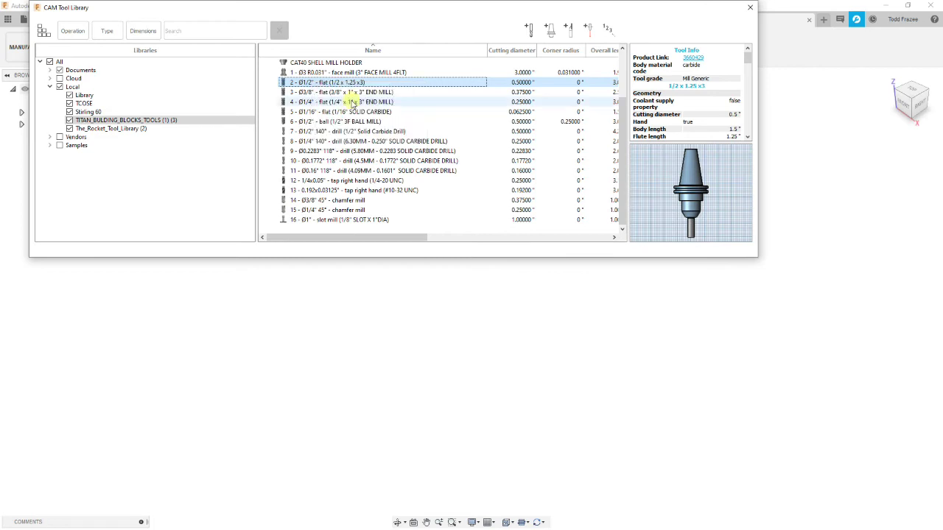
{"action": "left_click", "coordinate": [107, 105]}
{"action": "right_click", "coordinate": [327, 120]}
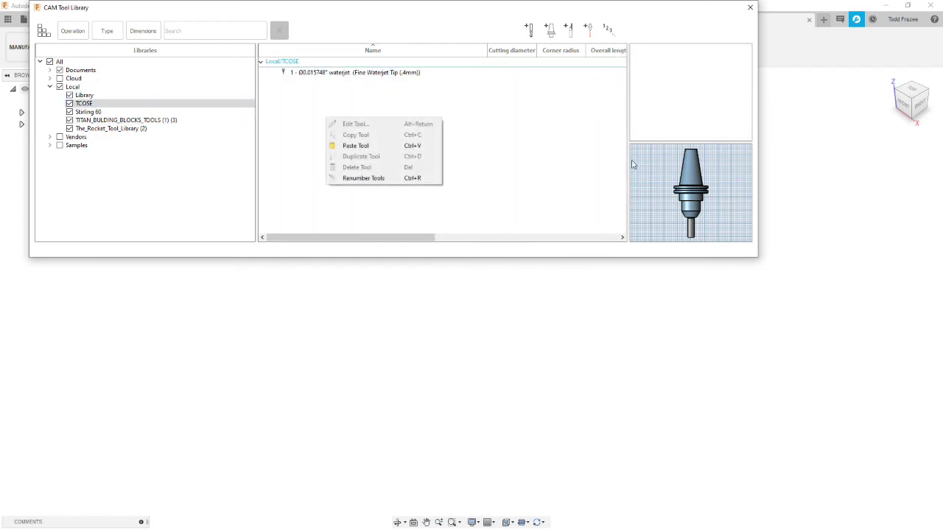
{"action": "left_click", "coordinate": [356, 147]}
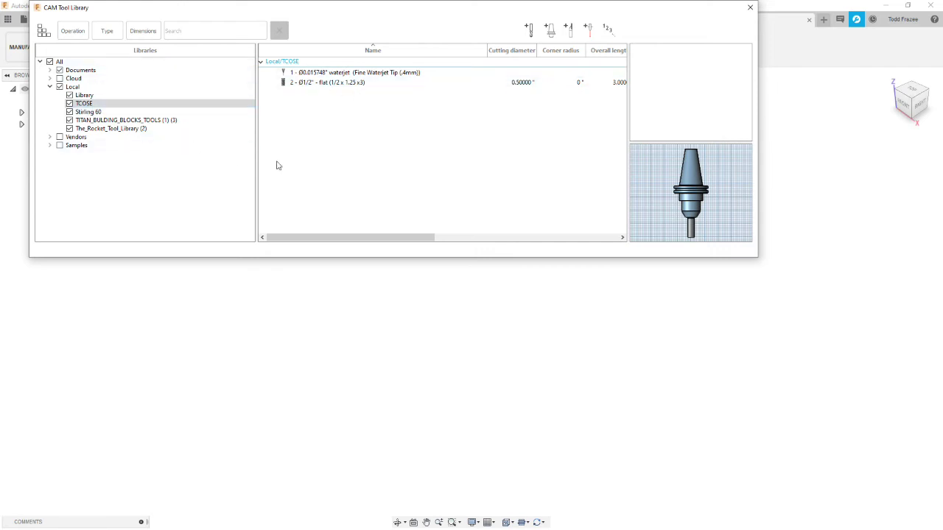
{"action": "left_click", "coordinate": [114, 120]}
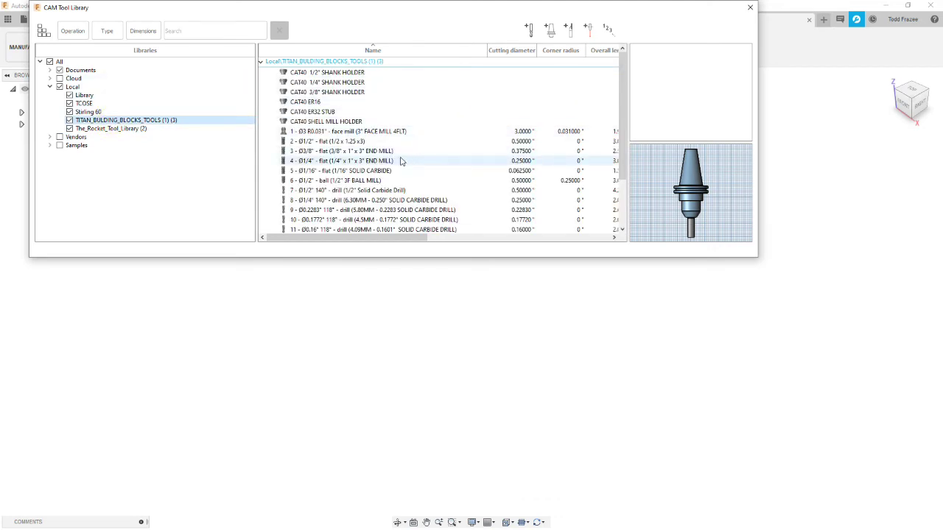
{"action": "right_click", "coordinate": [320, 162]}
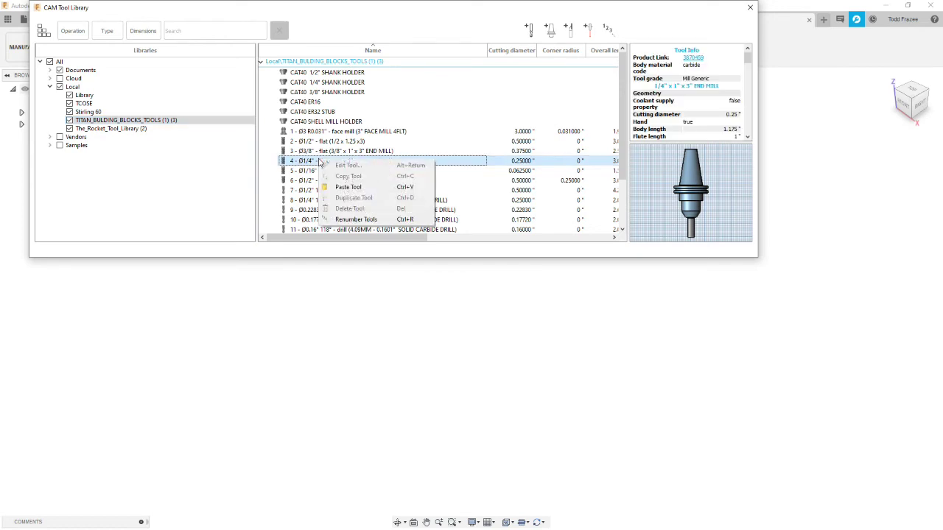
{"action": "left_click", "coordinate": [338, 164]}
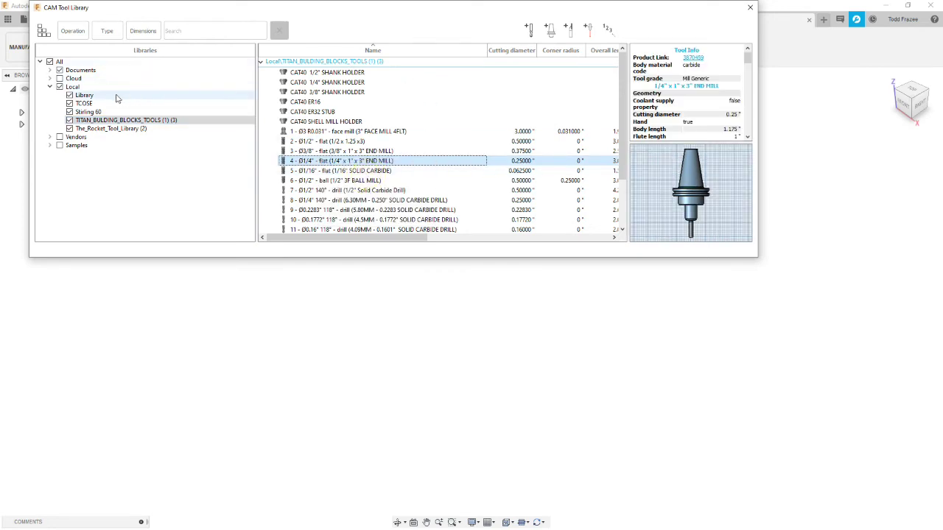
{"action": "left_click", "coordinate": [87, 104]}
{"action": "right_click", "coordinate": [380, 113]}
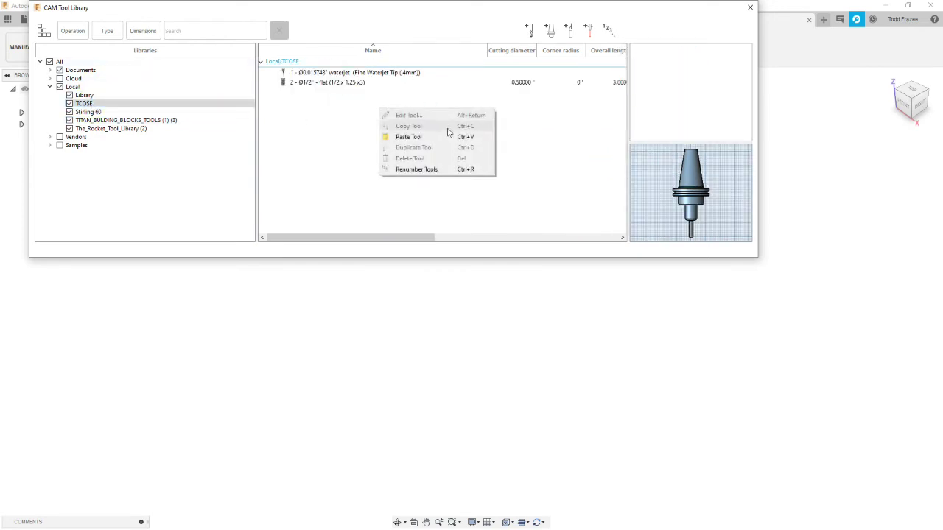
{"action": "left_click", "coordinate": [411, 138]}
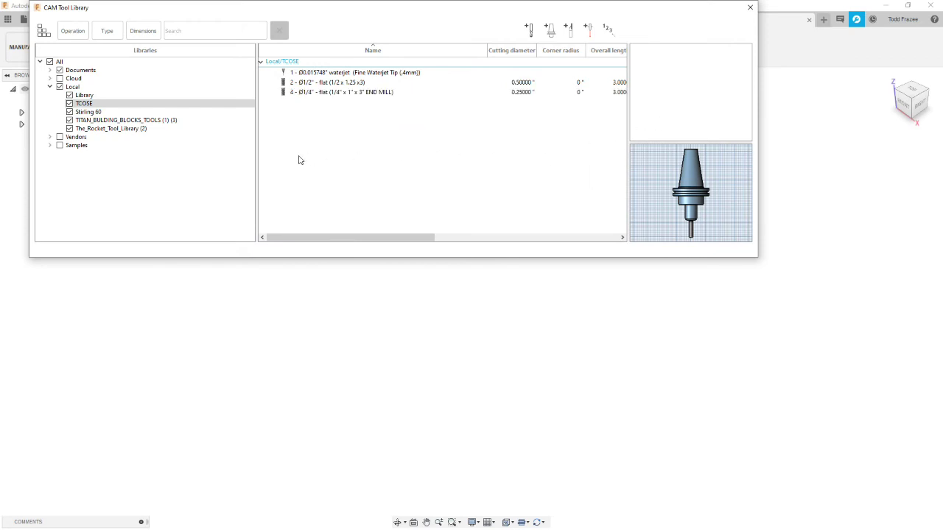
Step: Copy the Titan 1/16 inch solid carbide flat and 1/4 inch 140° drill into TCOSE
{"action": "left_click", "coordinate": [140, 119]}
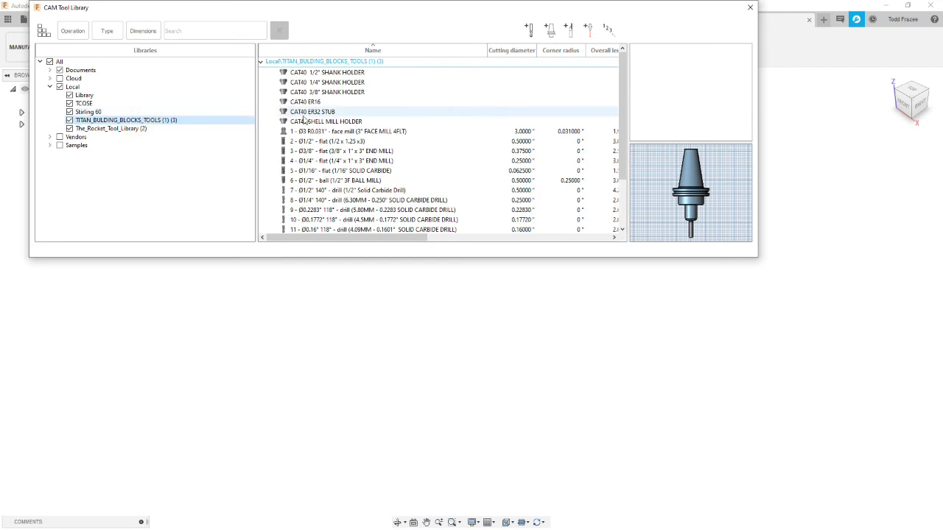
{"action": "left_click", "coordinate": [312, 172]}
{"action": "right_click", "coordinate": [315, 172]}
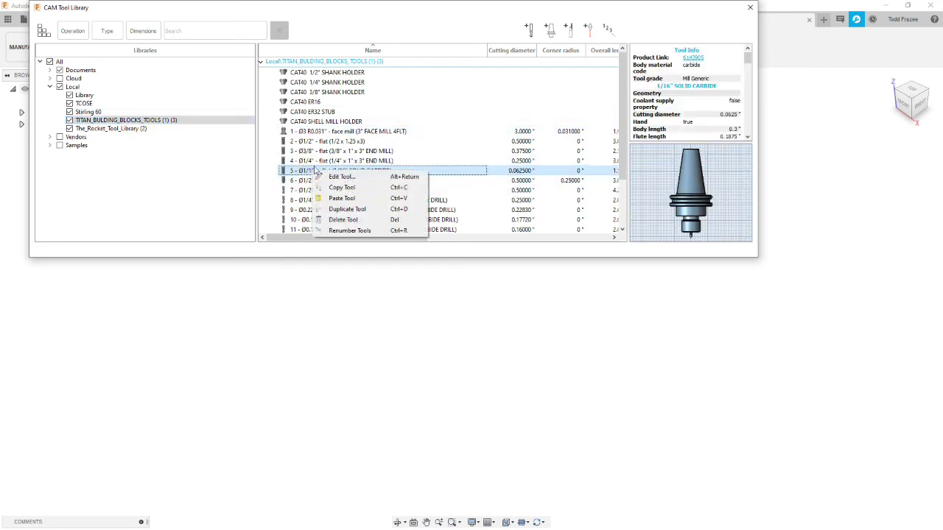
{"action": "left_click", "coordinate": [348, 188]}
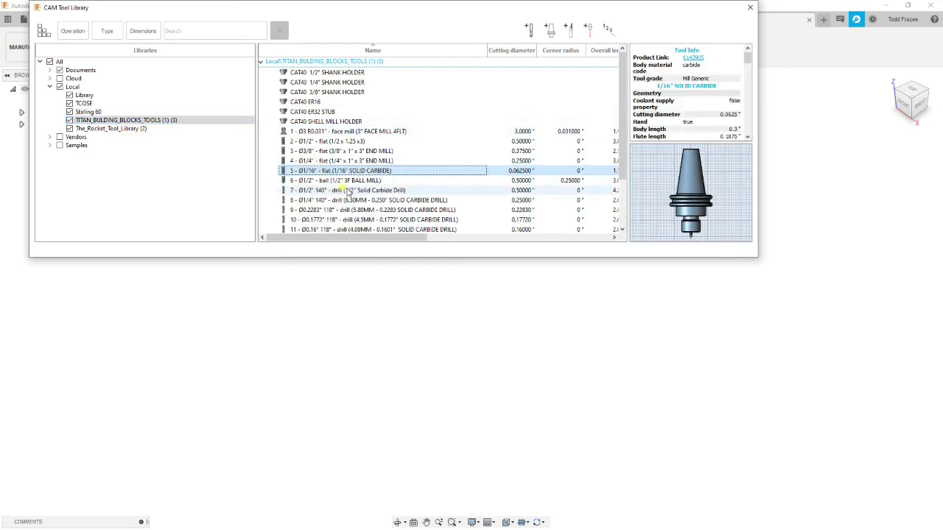
{"action": "left_click", "coordinate": [114, 103]}
{"action": "right_click", "coordinate": [338, 115]}
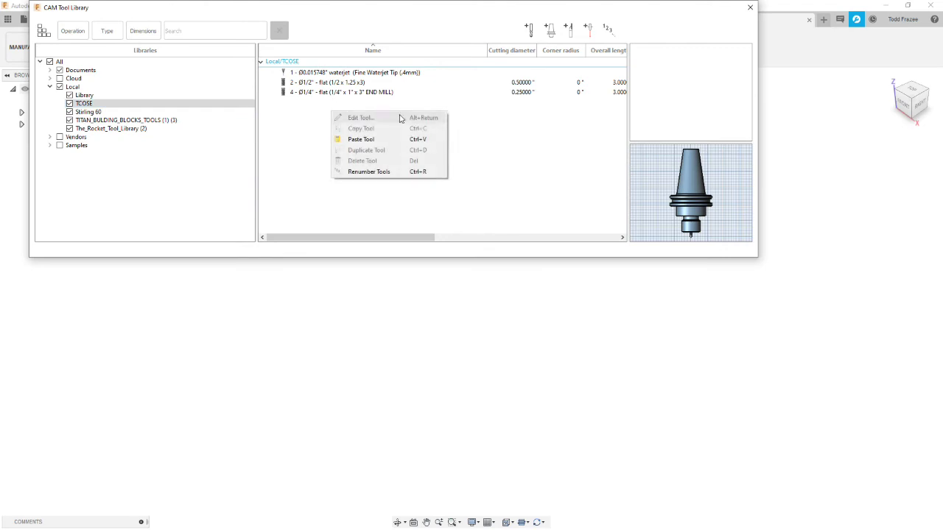
{"action": "left_click", "coordinate": [368, 139]}
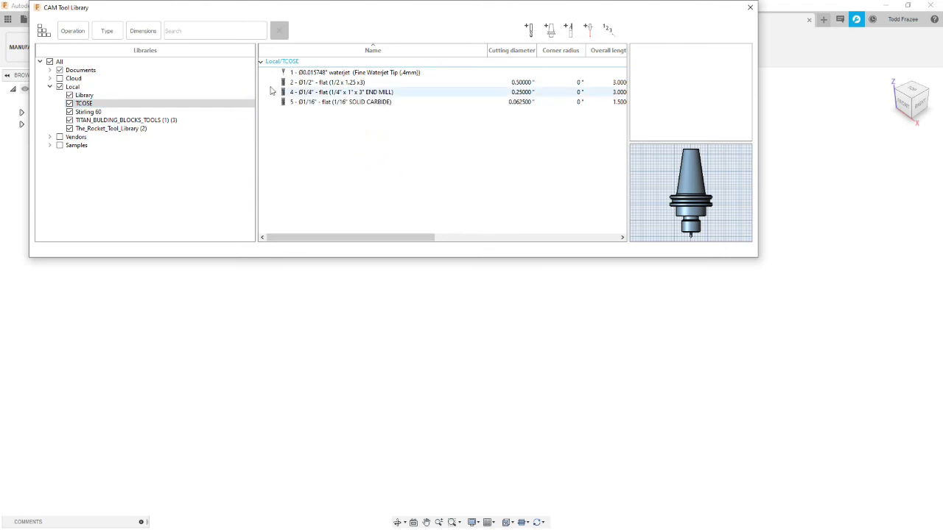
{"action": "left_click", "coordinate": [131, 119]}
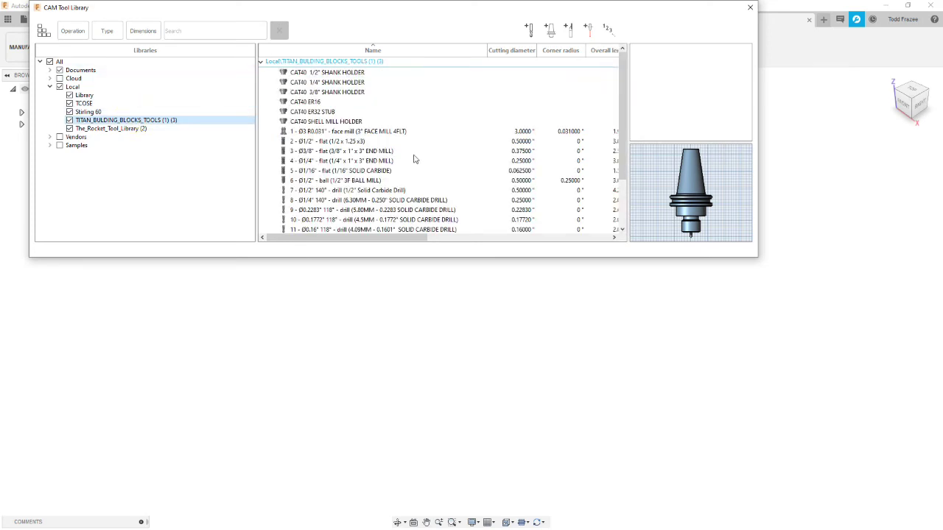
{"action": "left_click", "coordinate": [315, 201]}
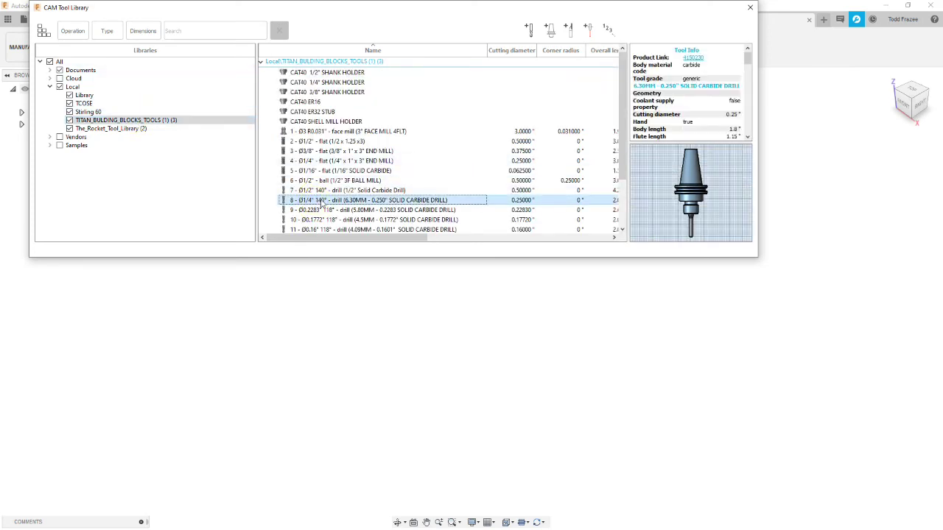
{"action": "right_click", "coordinate": [322, 201]}
{"action": "left_click", "coordinate": [350, 217]}
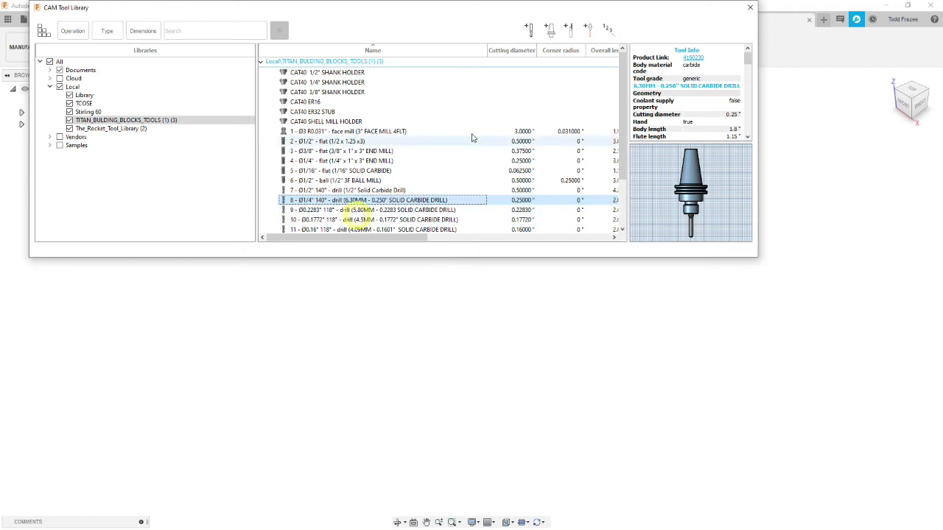
{"action": "left_click", "coordinate": [101, 104]}
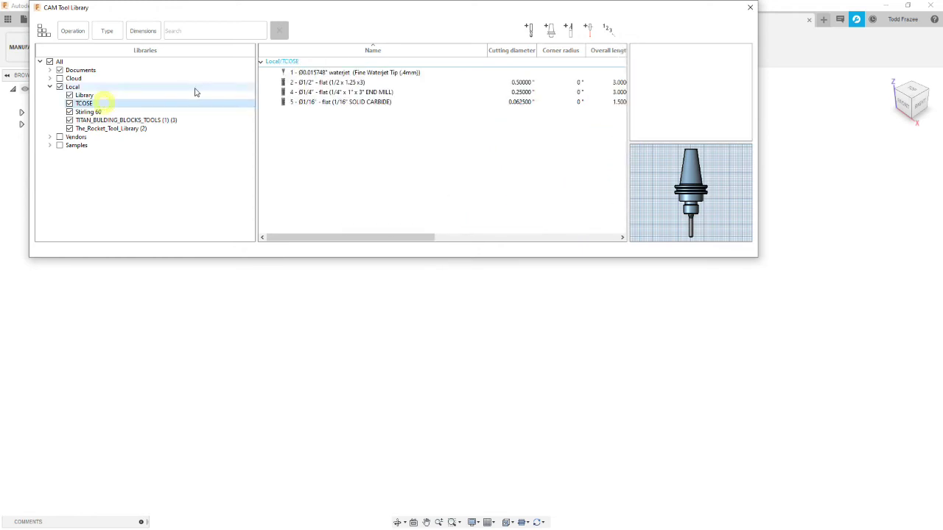
{"action": "right_click", "coordinate": [354, 124]}
{"action": "left_click", "coordinate": [389, 152]}
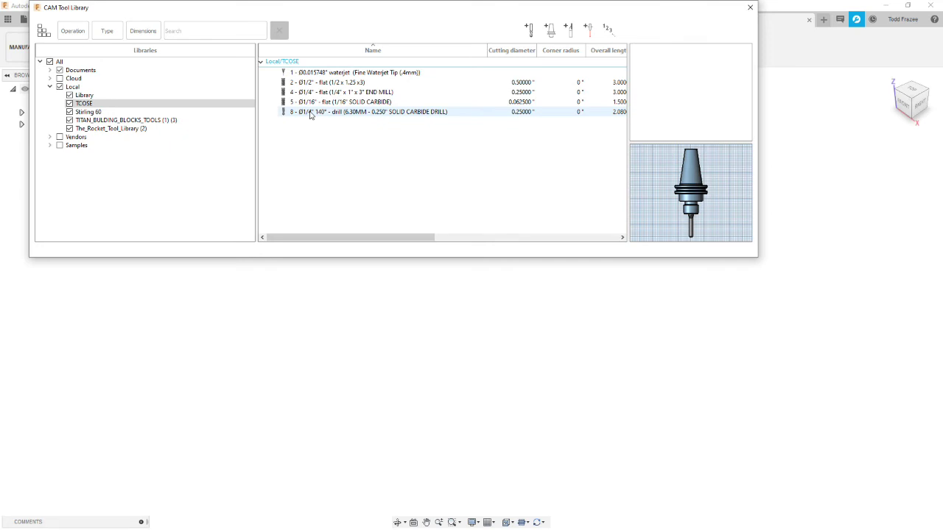
Step: Copy the Titan 15 - Ø1/4" 45° chamfer mill into TCOSE
{"action": "left_click", "coordinate": [111, 120]}
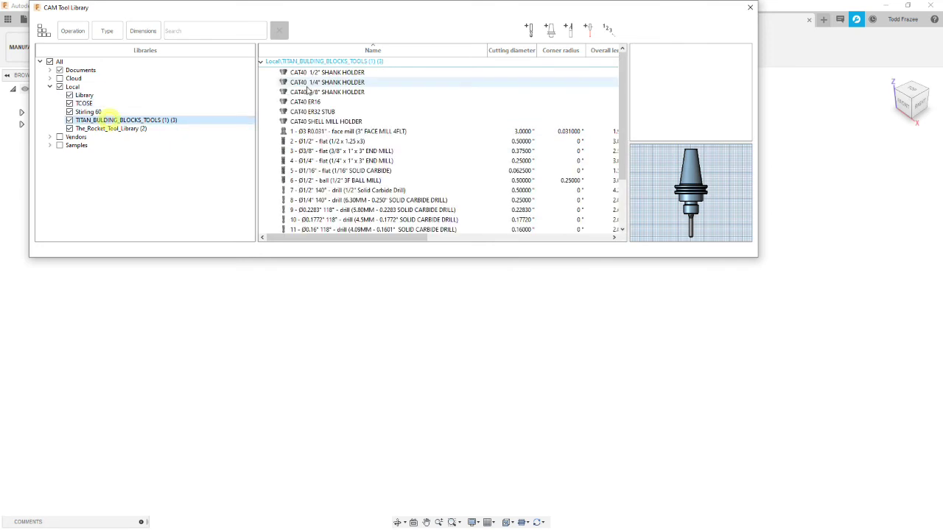
{"action": "scroll", "coordinate": [346, 158], "scroll_direction": "down", "scroll_amount": 2}
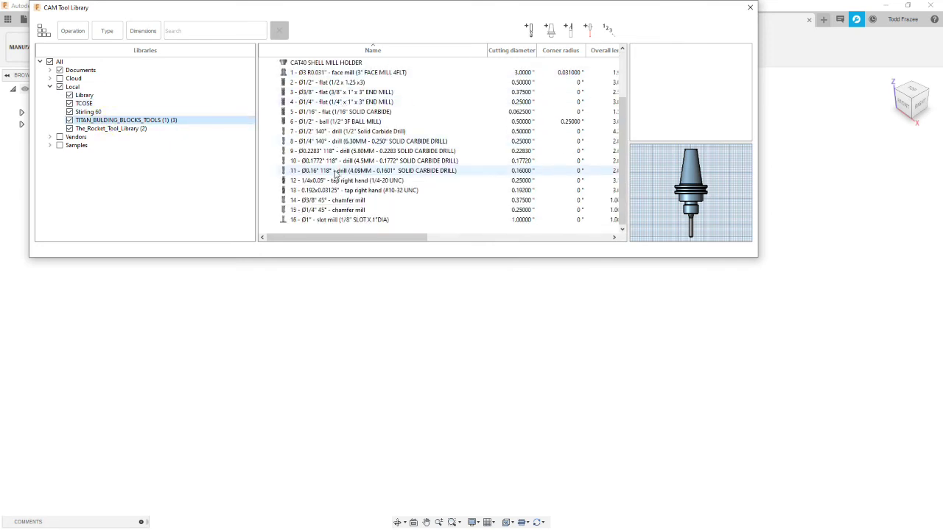
{"action": "right_click", "coordinate": [329, 214]}
{"action": "left_click", "coordinate": [377, 231]}
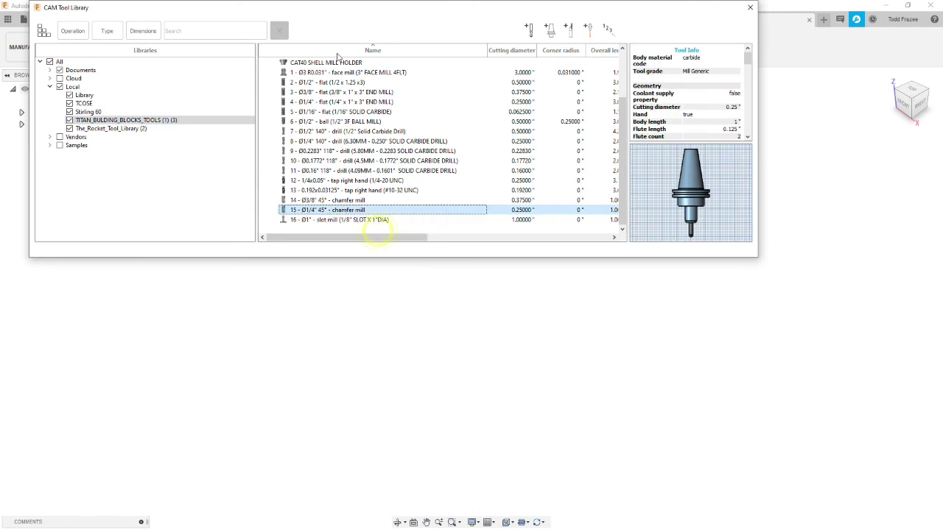
{"action": "left_click", "coordinate": [83, 103]}
{"action": "right_click", "coordinate": [363, 133]}
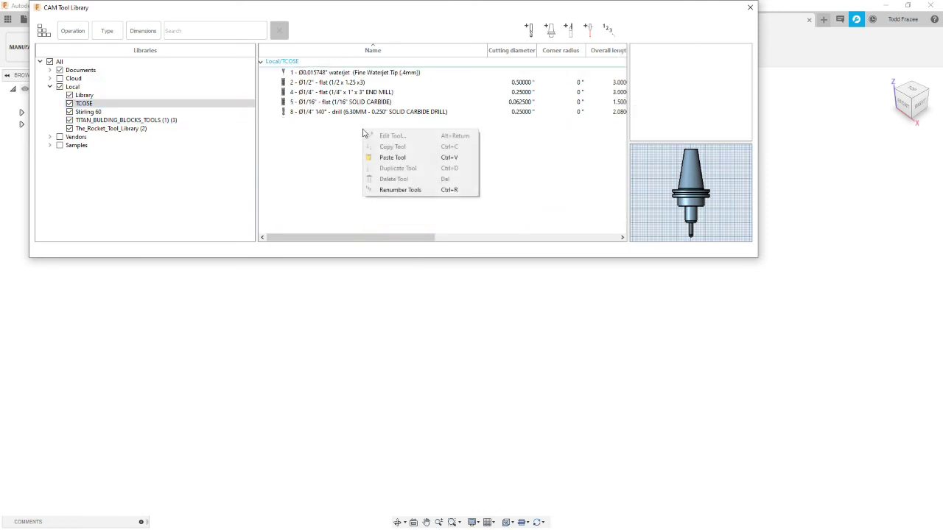
{"action": "left_click", "coordinate": [391, 157]}
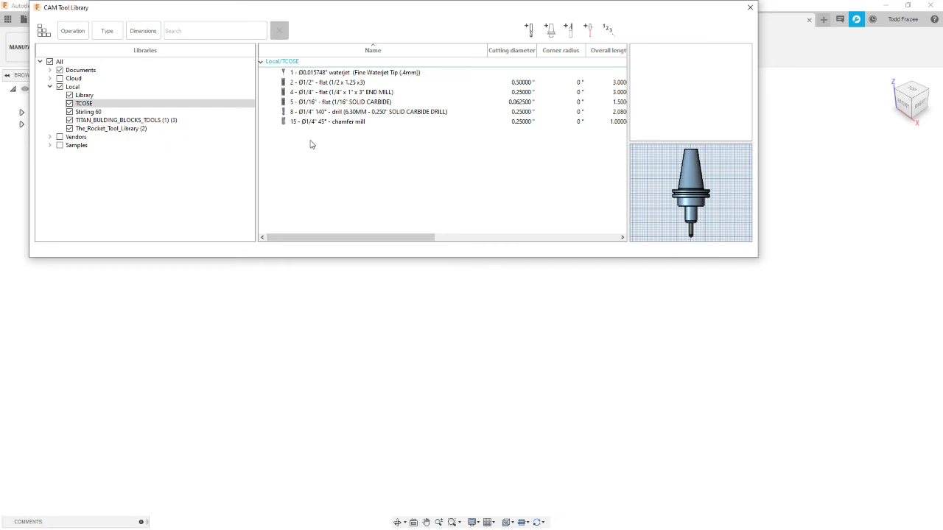
Step: Copy the Rocket KCMT3.521-DKLC-R turning tool into the TCOSE library
{"action": "left_click", "coordinate": [108, 129]}
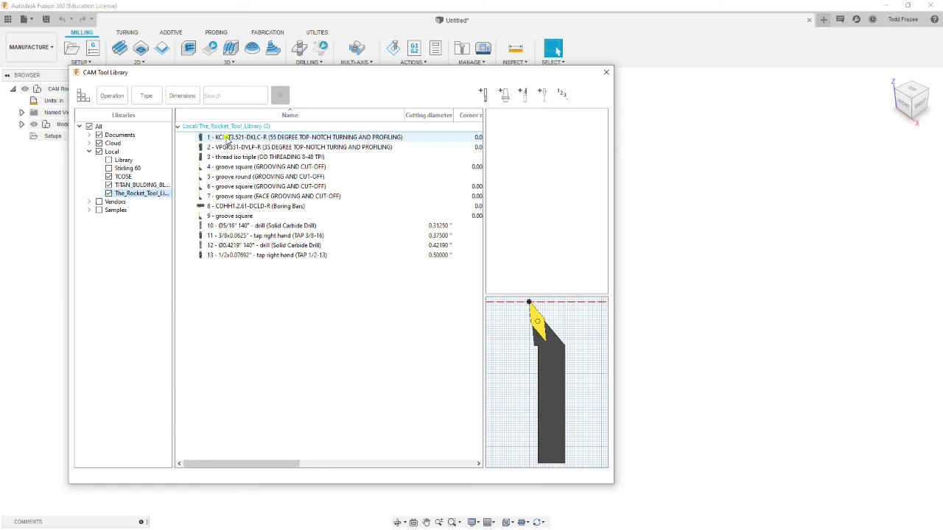
{"action": "left_click", "coordinate": [227, 138]}
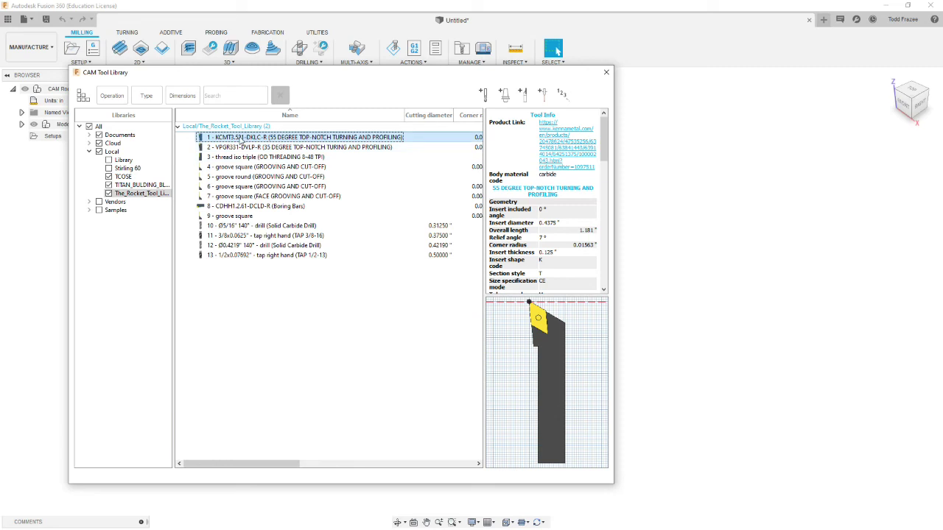
{"action": "right_click", "coordinate": [239, 139]}
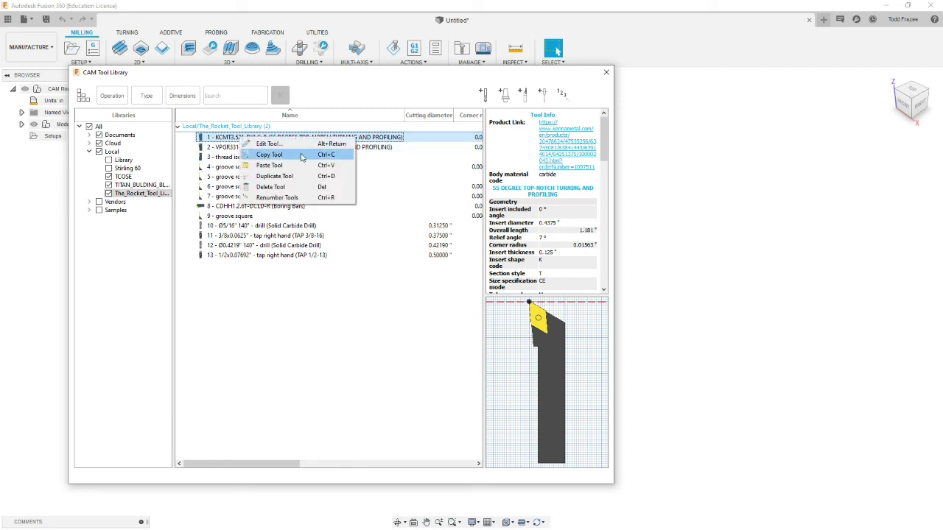
{"action": "left_click", "coordinate": [284, 154]}
{"action": "left_click", "coordinate": [123, 176]}
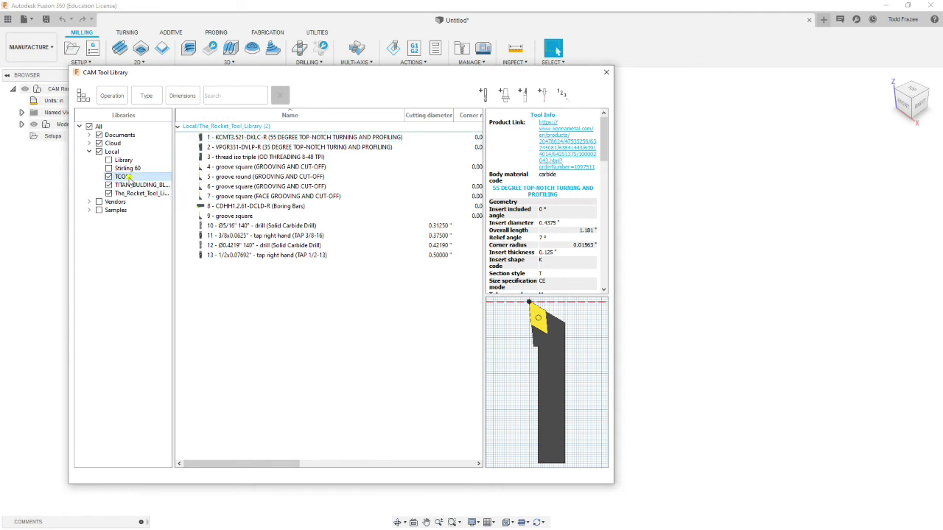
{"action": "right_click", "coordinate": [279, 234]}
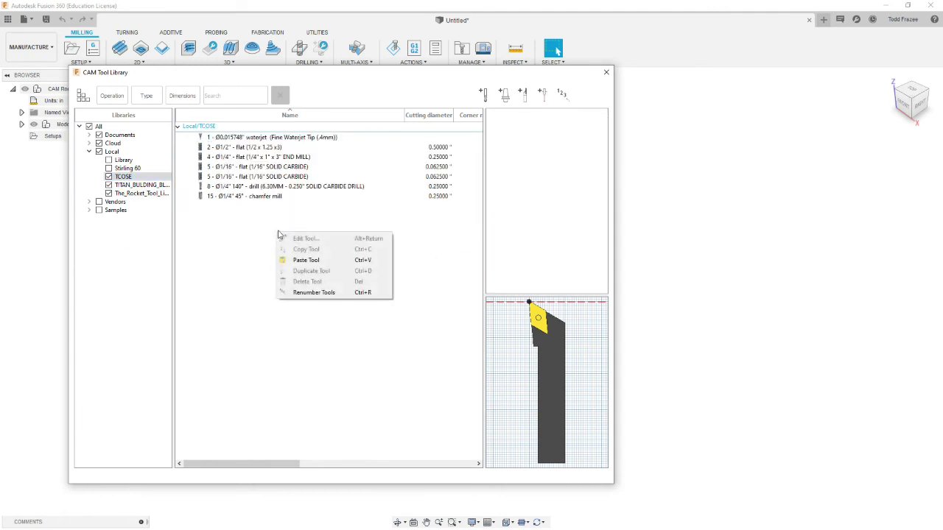
{"action": "left_click", "coordinate": [305, 262]}
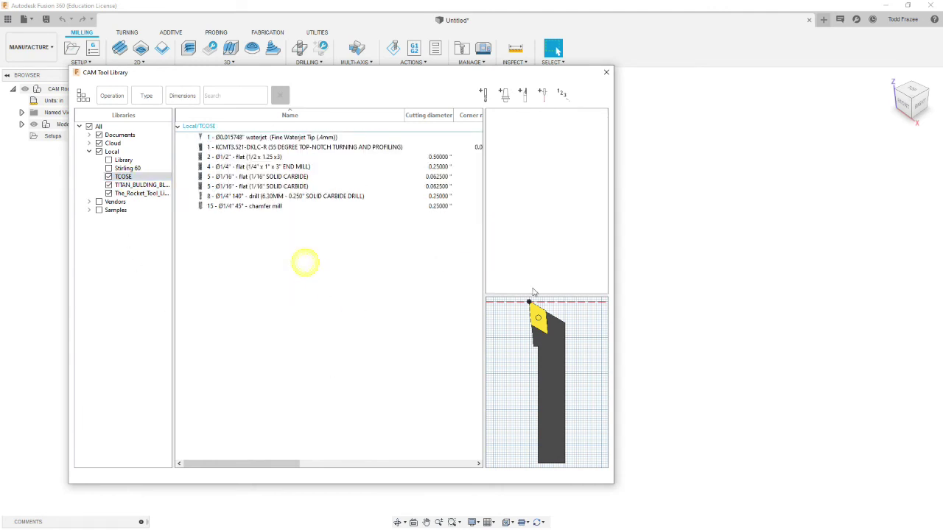
Step: Copy the Rocket VPGR331-DVLP-R turning tool into TCOSE
{"action": "left_click", "coordinate": [136, 193]}
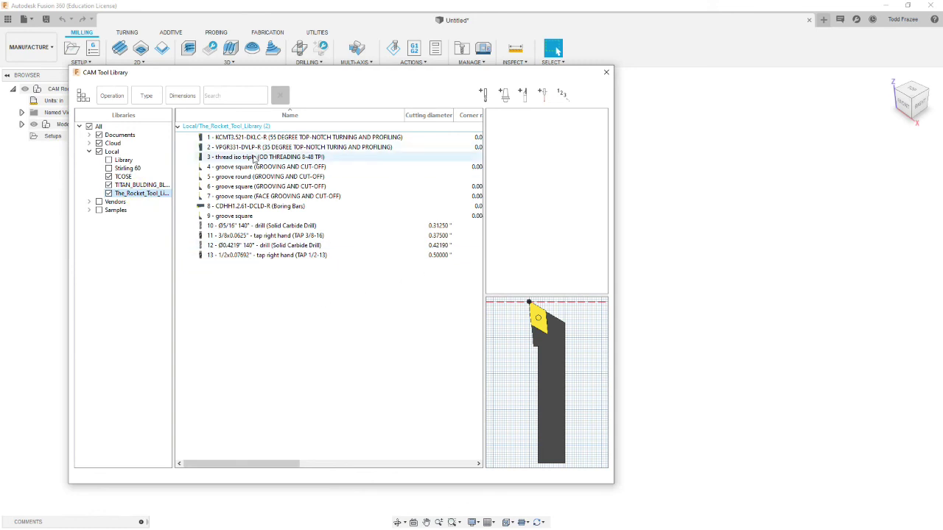
{"action": "left_click", "coordinate": [243, 147]}
{"action": "right_click", "coordinate": [244, 149]}
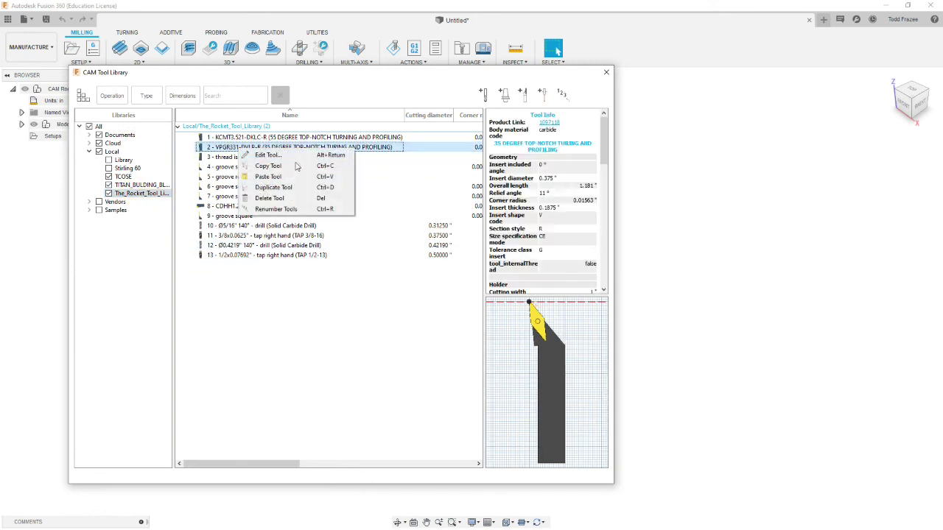
{"action": "left_click", "coordinate": [283, 166]}
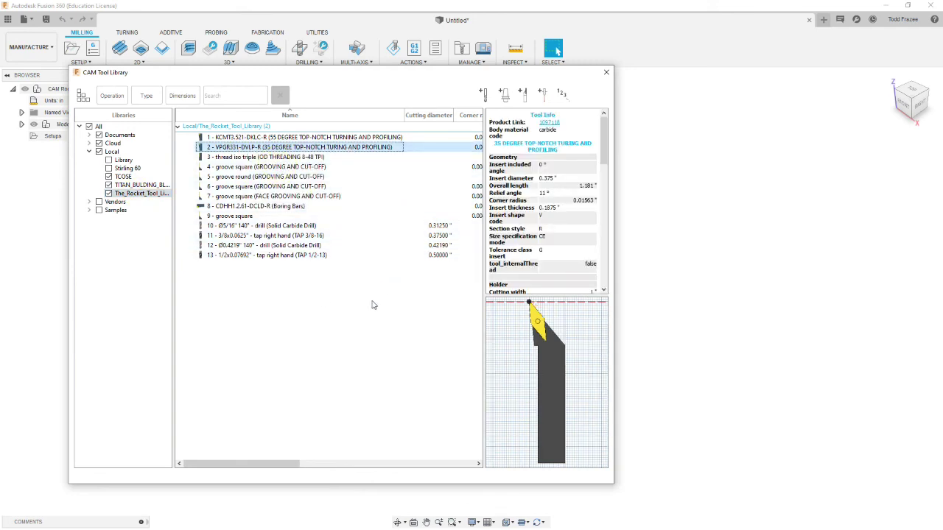
{"action": "left_click", "coordinate": [274, 319]}
{"action": "left_click", "coordinate": [122, 177]}
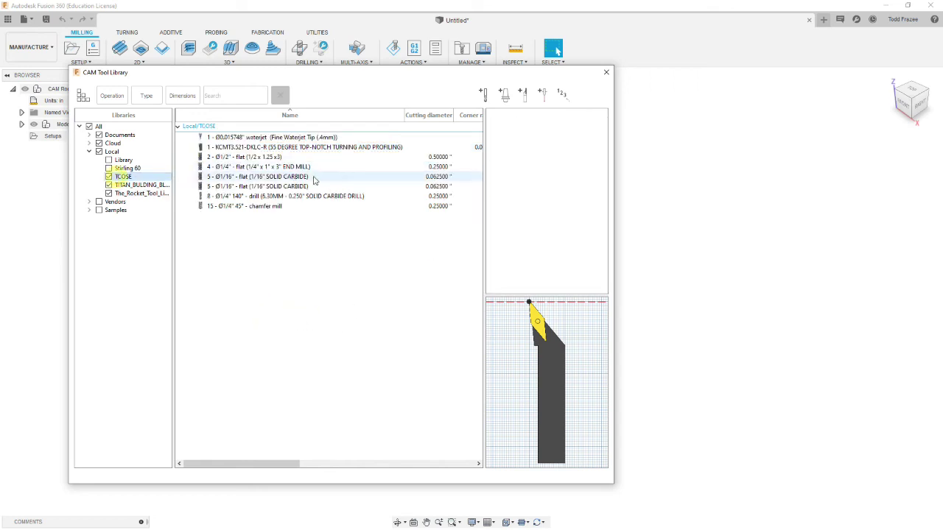
{"action": "right_click", "coordinate": [269, 242]}
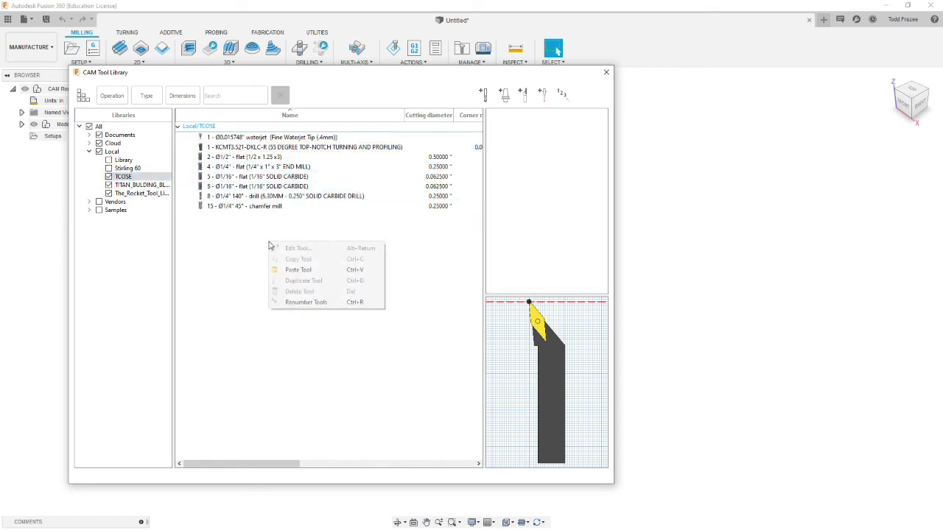
{"action": "left_click", "coordinate": [309, 270]}
Step: Copy the Rocket 4 - groove square grooving tool into TCOSE
{"action": "left_click", "coordinate": [144, 193]}
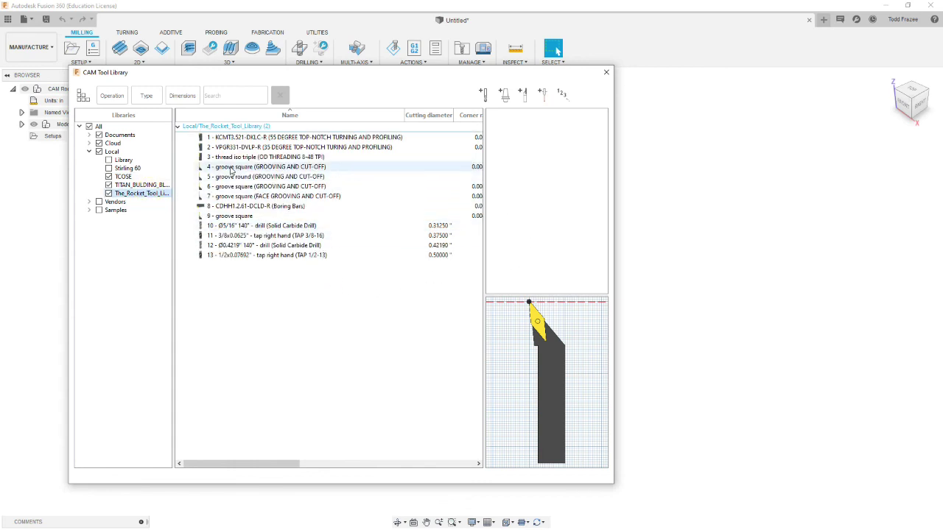
{"action": "left_click", "coordinate": [230, 167]}
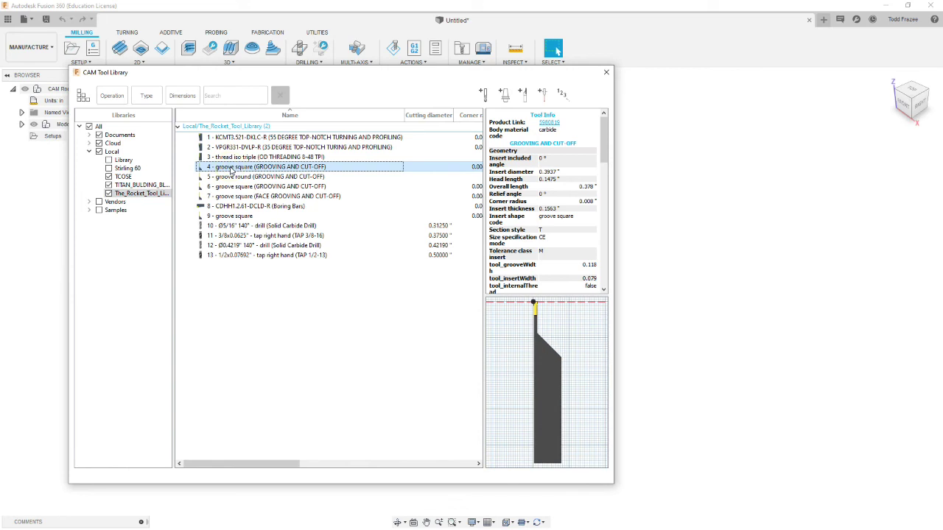
{"action": "right_click", "coordinate": [230, 170]}
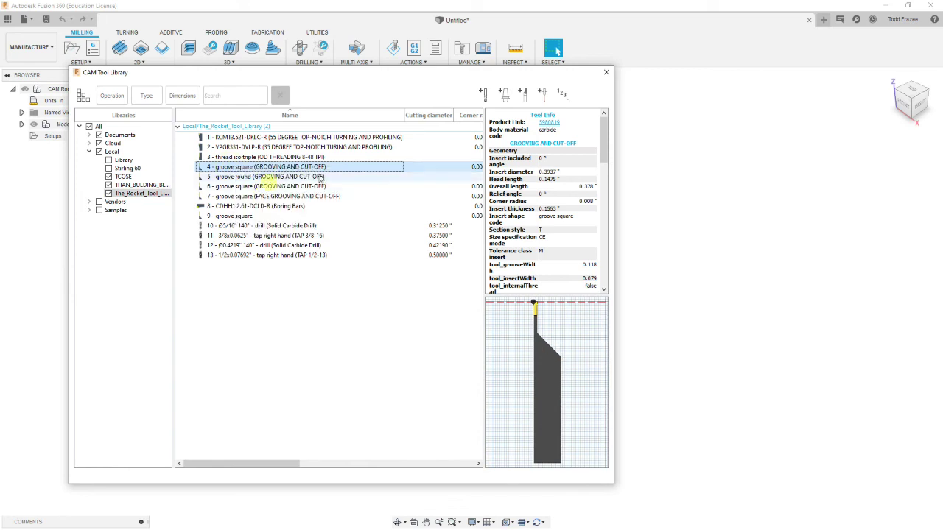
{"action": "left_click", "coordinate": [371, 327]}
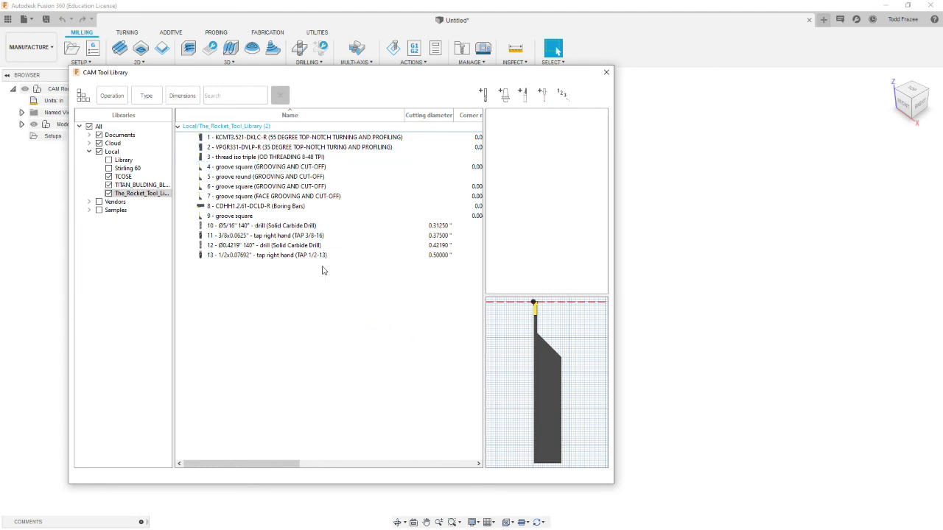
{"action": "right_click", "coordinate": [268, 313]}
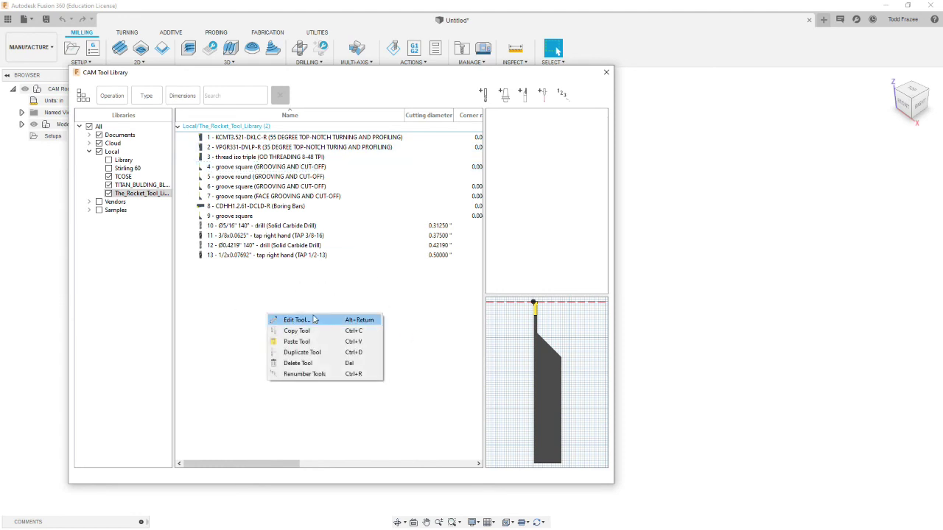
{"action": "left_click", "coordinate": [265, 288]}
{"action": "left_click", "coordinate": [123, 177]}
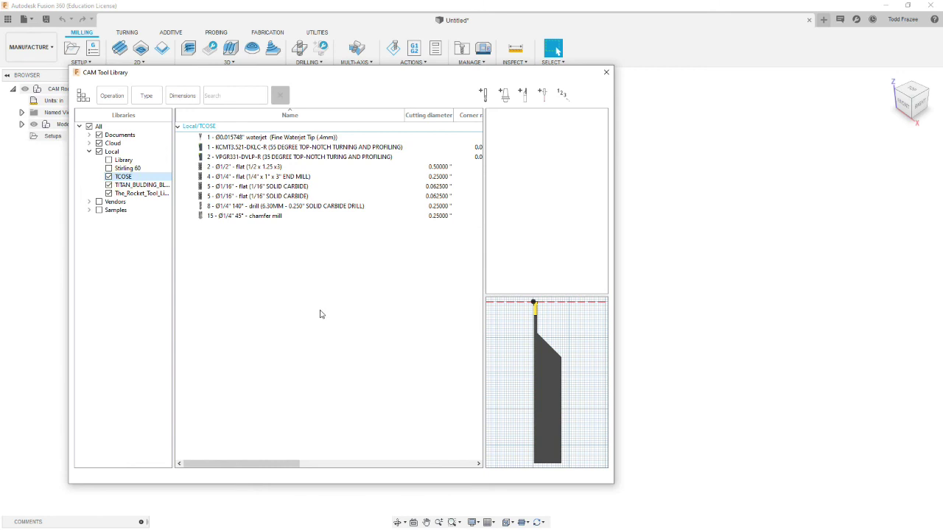
{"action": "right_click", "coordinate": [261, 263]}
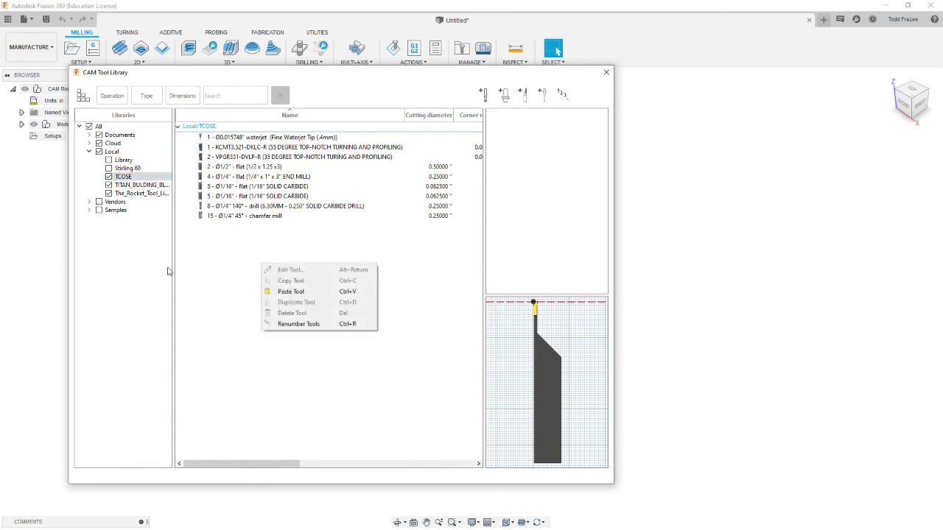
{"action": "left_click", "coordinate": [287, 292]}
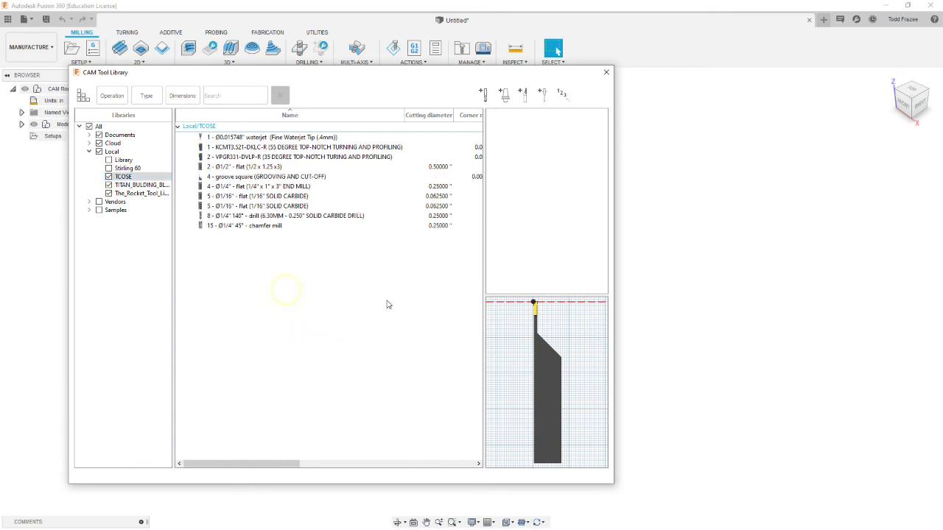